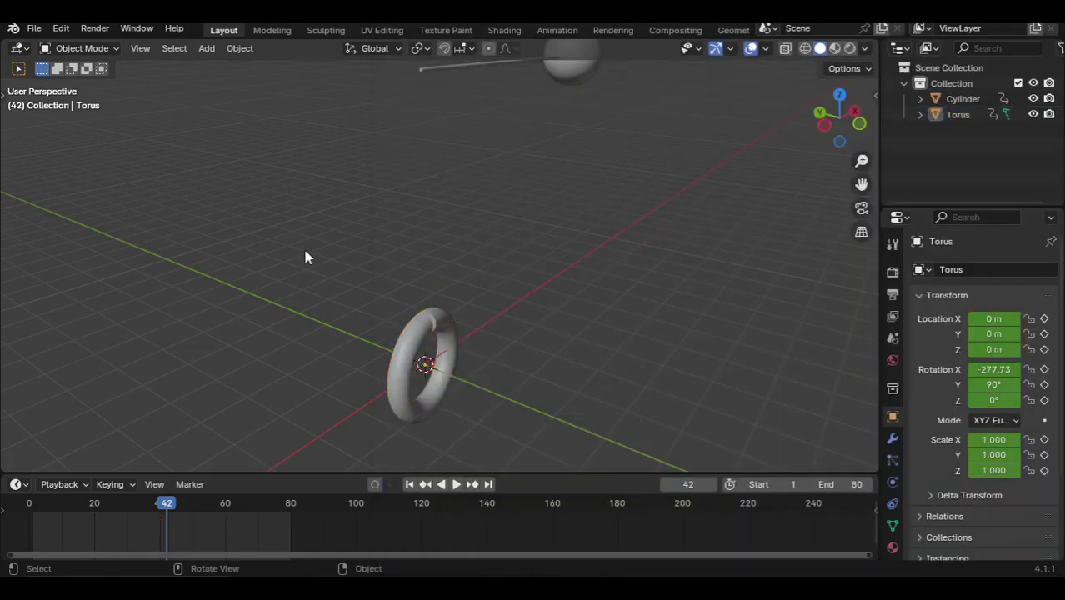
Add a plane, enlarge it and lower it beneath the torus as the floor.
{"action": "middle_click_drag", "start_coordinate": [303, 246], "coordinate": [374, 225]}
{"action": "key", "text": "KP_1"}
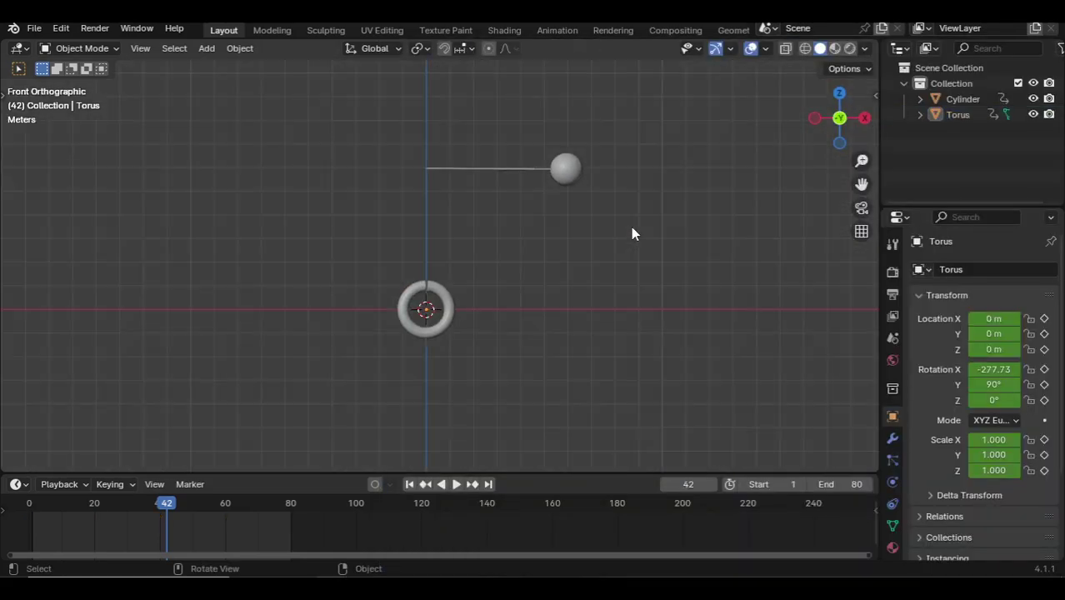
{"action": "key", "text": "shift+a"}
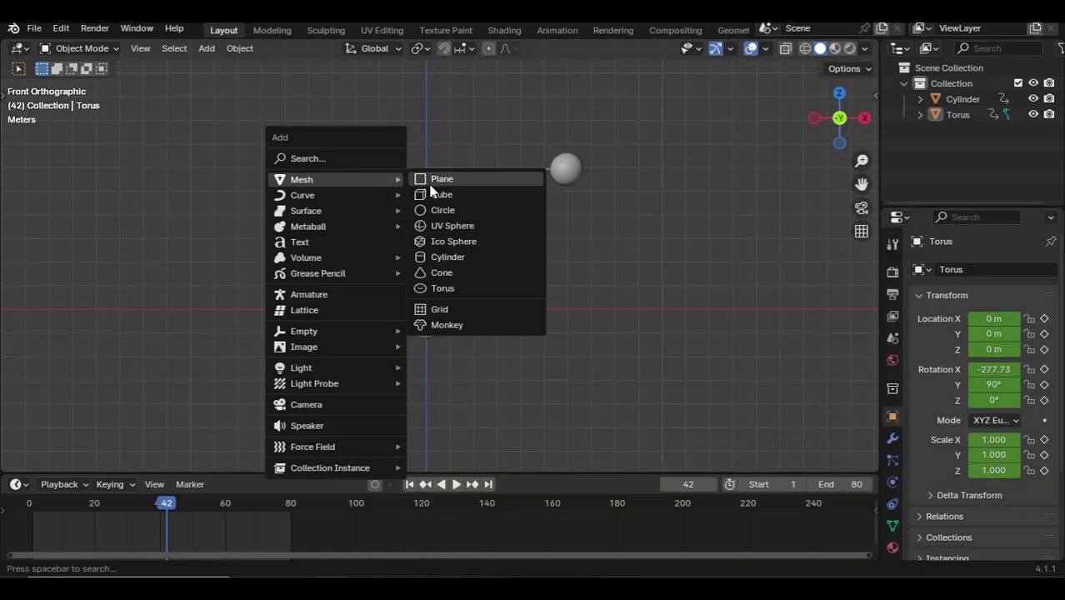
{"action": "left_click", "coordinate": [430, 178]}
{"action": "key", "text": "s"}
{"action": "left_click", "coordinate": [854, 433]}
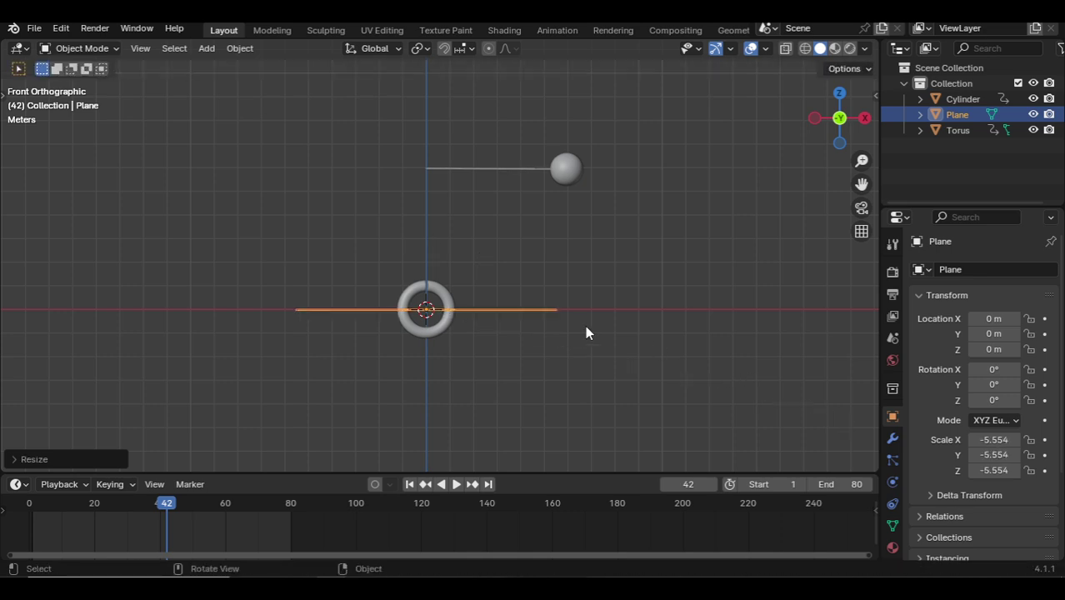
{"action": "key", "text": "g"}
{"action": "key", "text": "z"}
{"action": "left_click", "coordinate": [567, 359]}
{"action": "key", "text": "s"}
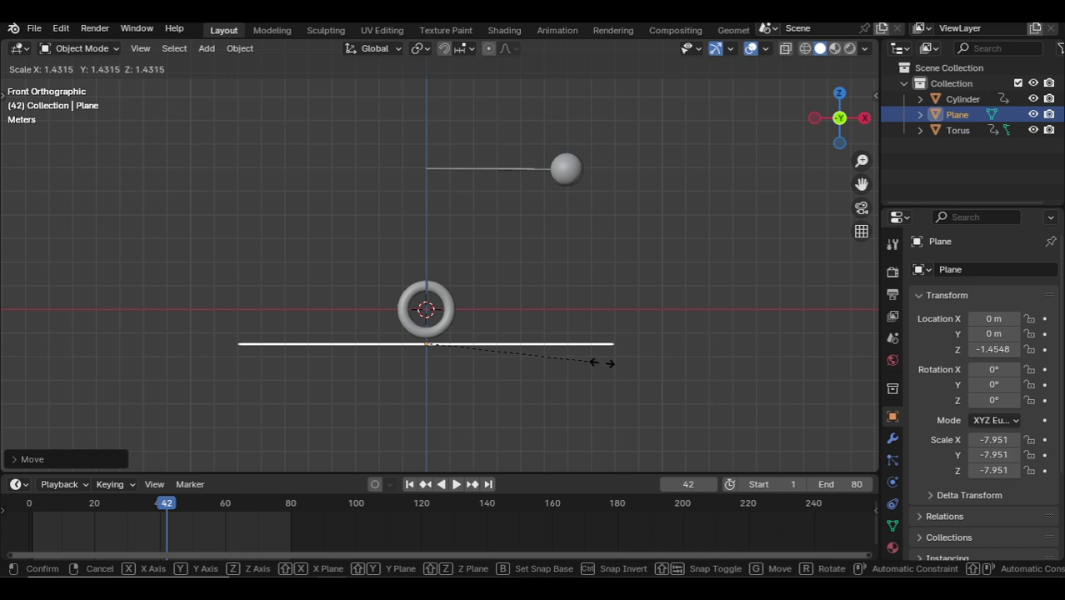
{"action": "left_click", "coordinate": [606, 370]}
Duplicate the floor into a side wall rotated 90° on Y, then a copy rotated 90° on Z.
{"action": "key", "text": "shift+d"}
{"action": "left_click", "coordinate": [363, 241]}
{"action": "type", "text": "ry"}
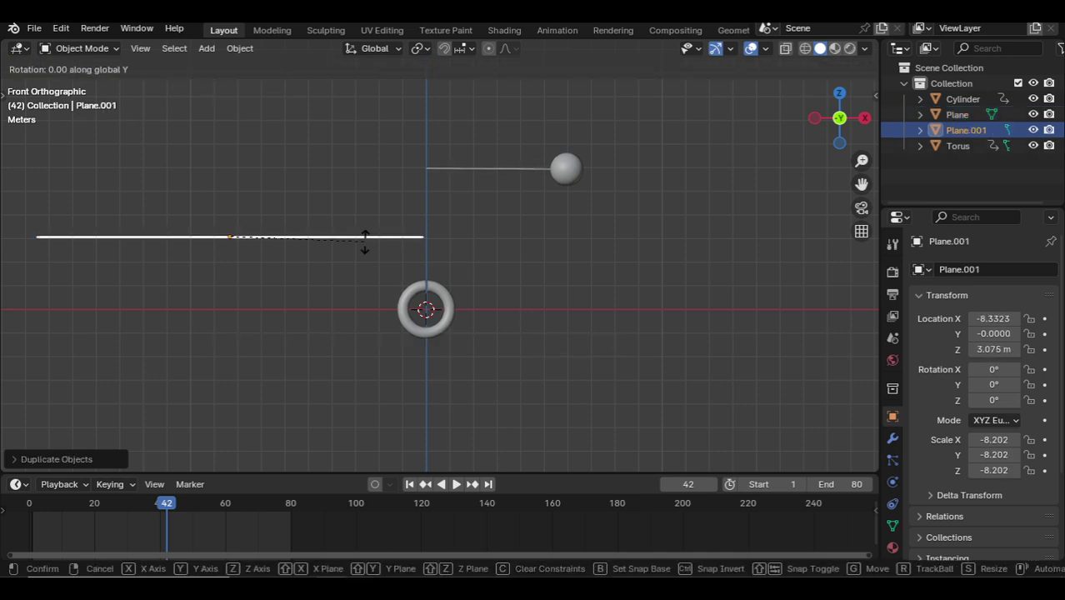
{"action": "type", "text": "90"}
{"action": "key", "text": "Return"}
{"action": "key", "text": "shift+d"}
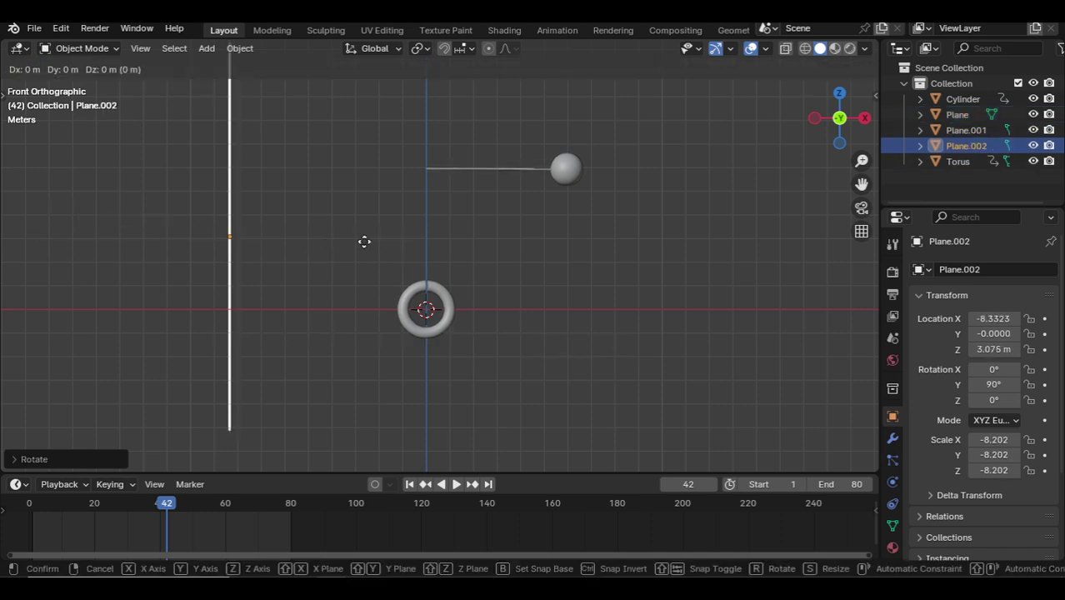
{"action": "left_click", "coordinate": [424, 239]}
{"action": "type", "text": "rz90"}
{"action": "key", "text": "Return"}
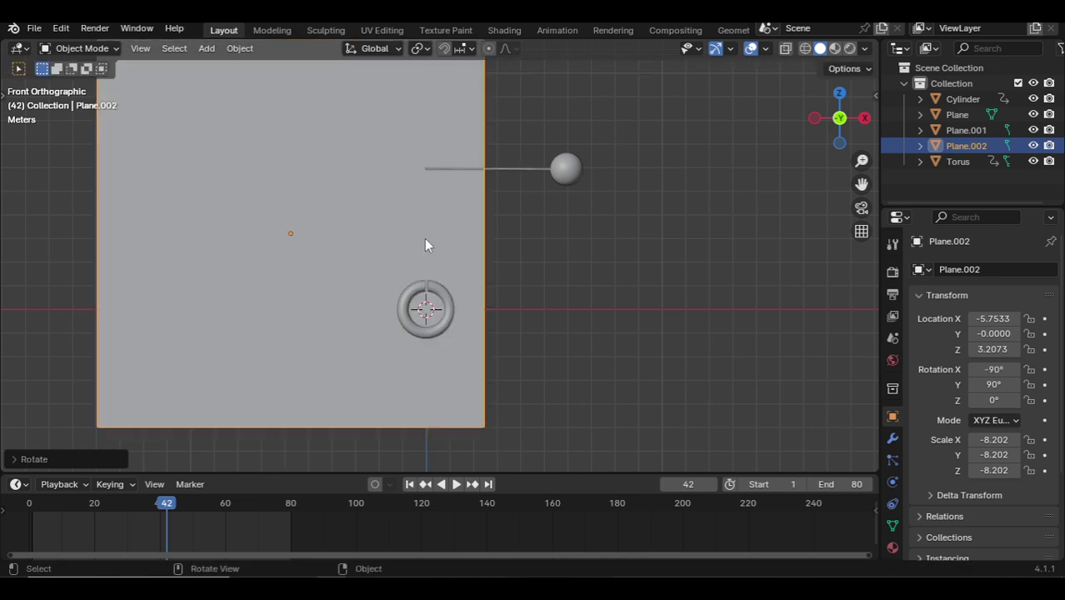
Move the second wall back along Y and up to form the back wall.
{"action": "mouse_move", "coordinate": [424, 238]}
{"action": "middle_mouse_down"}
{"action": "mouse_move", "coordinate": [445, 301]}
{"action": "mouse_move", "coordinate": [443, 247]}
{"action": "middle_mouse_up"}
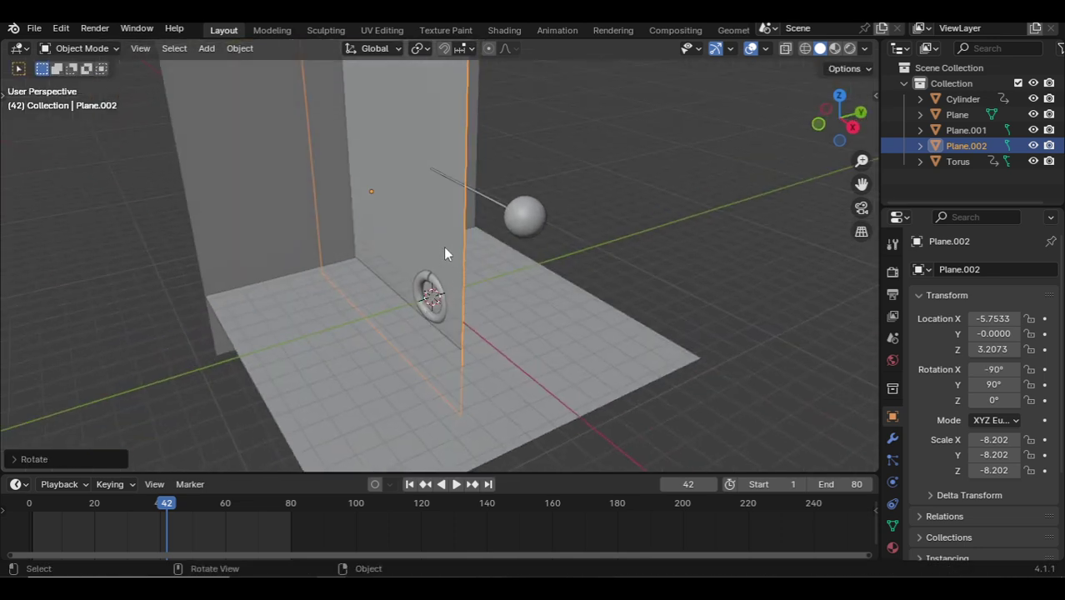
{"action": "key", "text": "g"}
{"action": "key", "text": "y"}
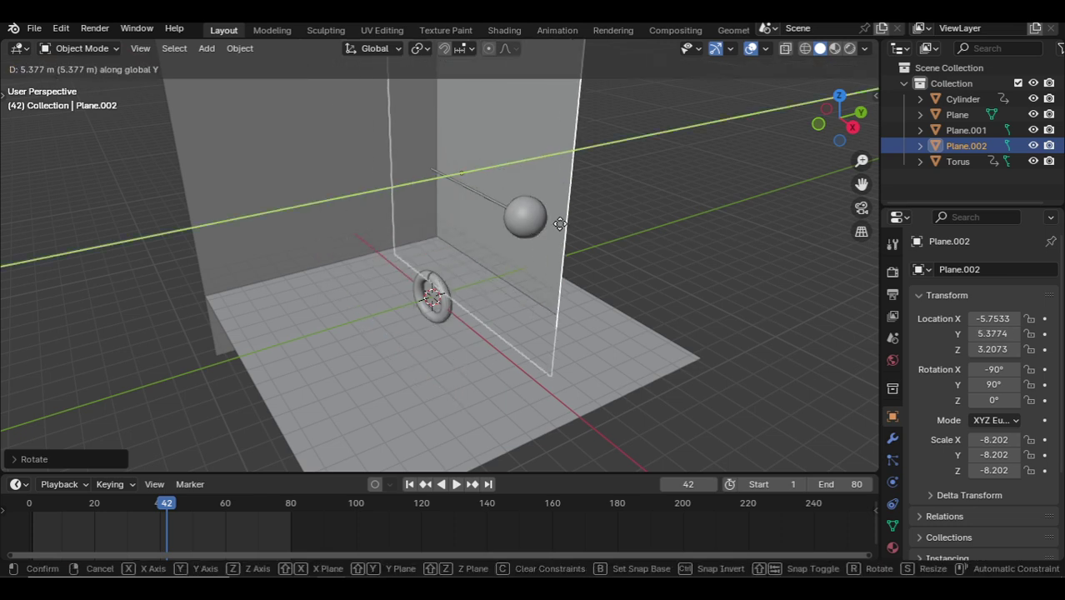
{"action": "left_click", "coordinate": [609, 208]}
{"action": "key", "text": "KP_1"}
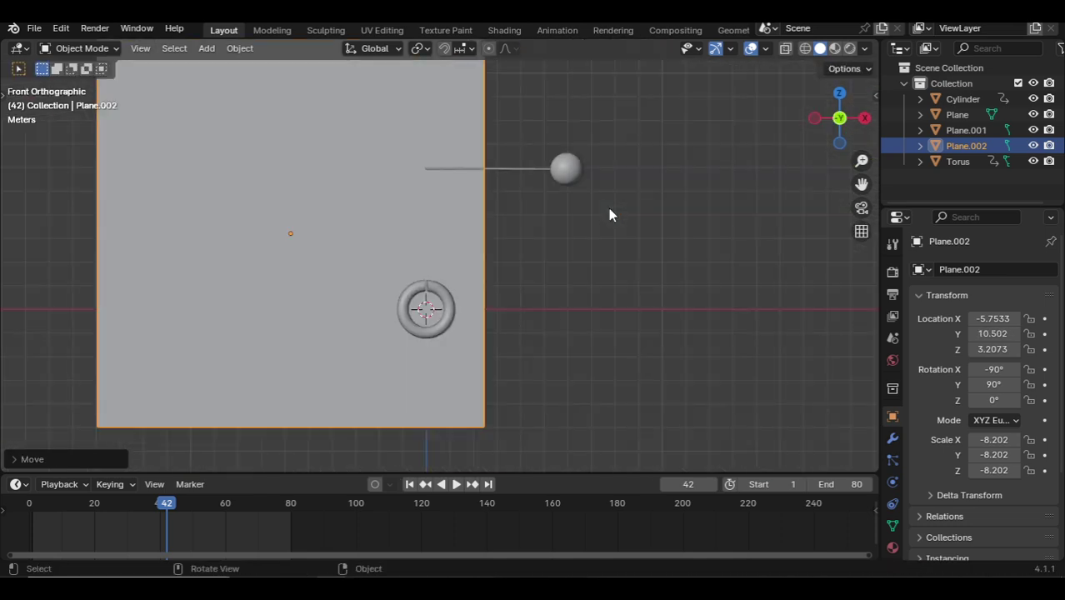
{"action": "key", "text": "g"}
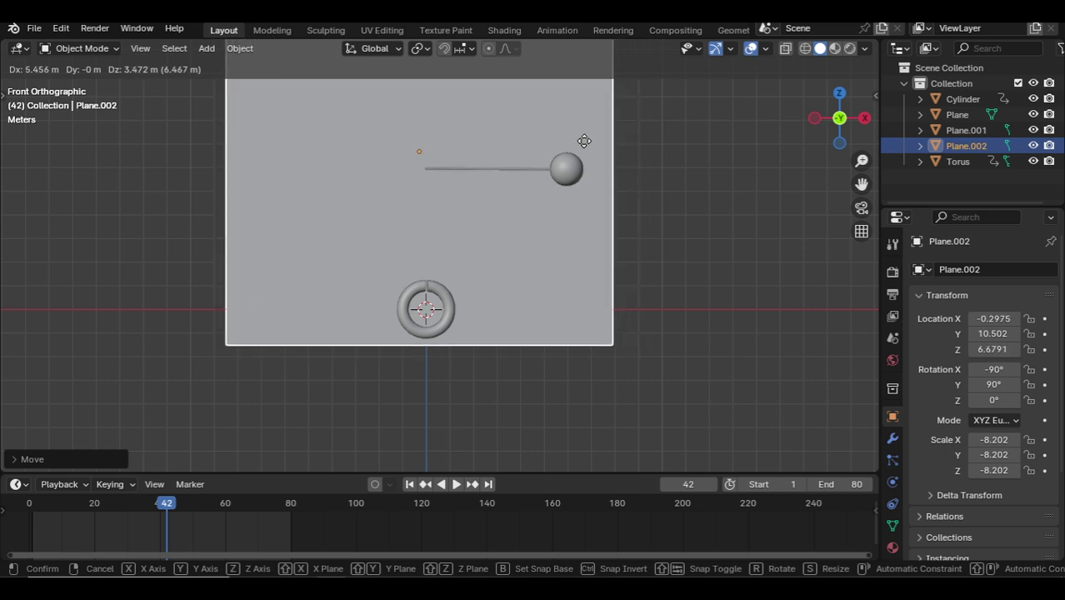
{"action": "left_click", "coordinate": [683, 190]}
Fine-tune the back wall to Y 8.2687, Z 6.1411, closer to the torus and slightly lower.
{"action": "middle_click_drag", "start_coordinate": [684, 190], "coordinate": [517, 301]}
{"action": "scroll", "coordinate": [670, 241], "scroll_direction": "up", "scroll_amount": 1}
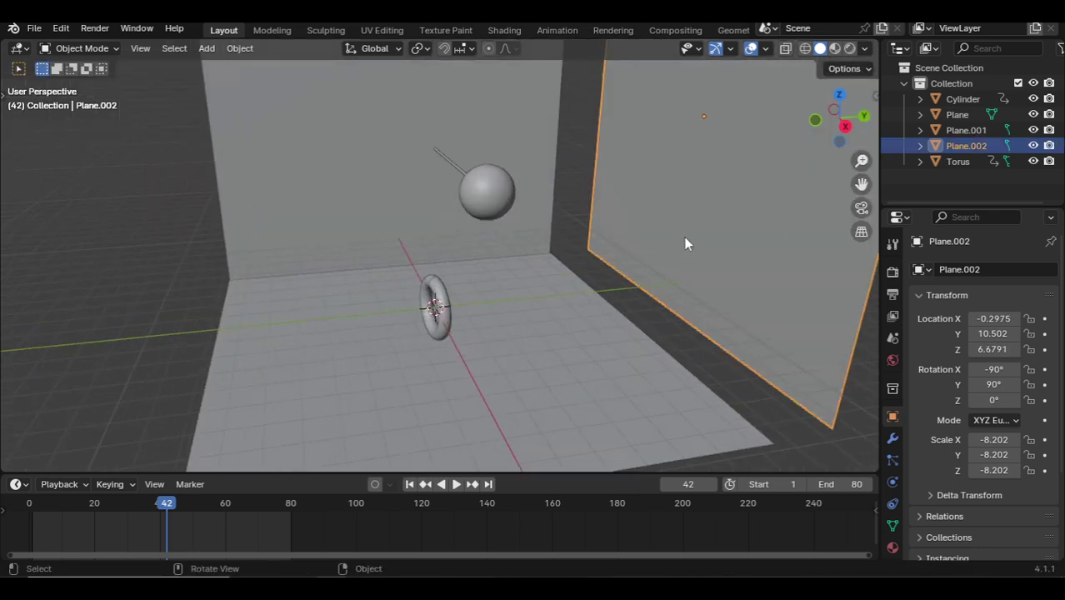
{"action": "key", "text": "g"}
{"action": "key", "text": "y"}
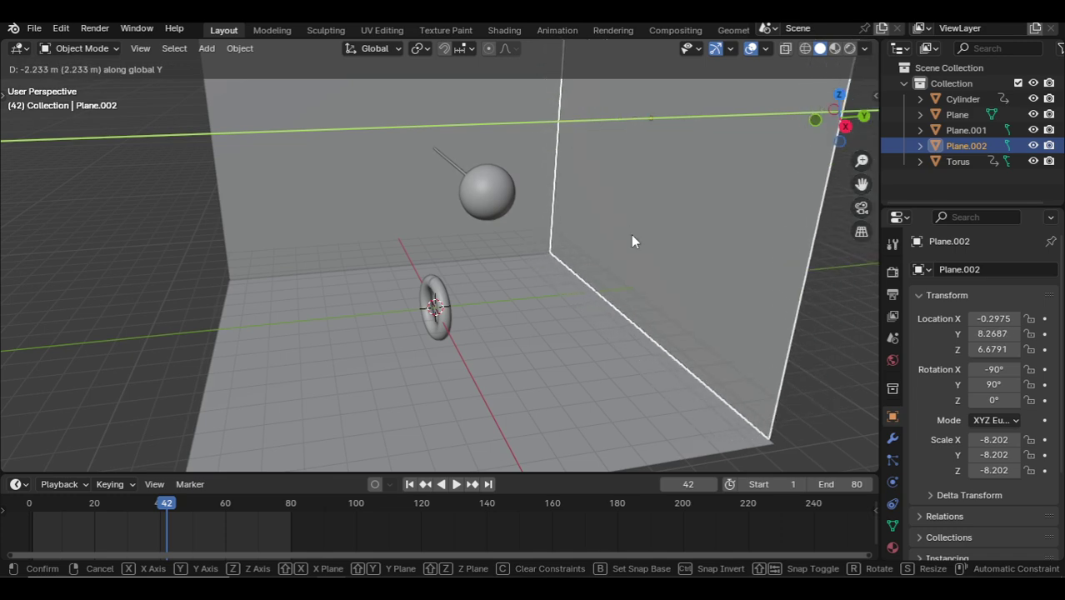
{"action": "left_click", "coordinate": [632, 241]}
{"action": "key", "text": "g"}
{"action": "key", "text": "z"}
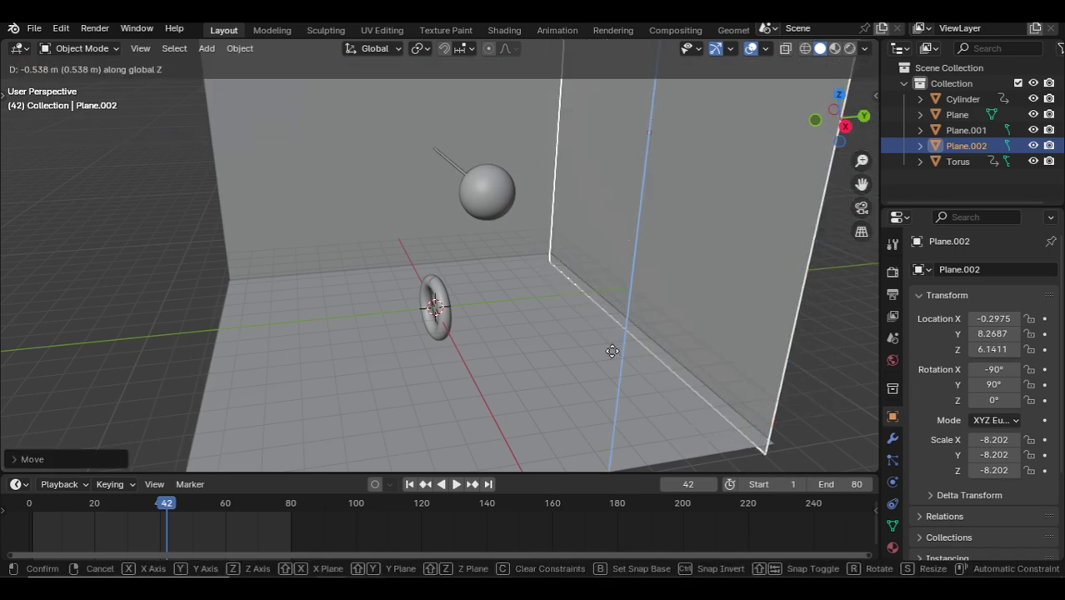
{"action": "left_click", "coordinate": [626, 328]}
{"action": "left_click", "coordinate": [512, 153]}
{"action": "mouse_move", "coordinate": [512, 153]}
{"action": "middle_mouse_down"}
{"action": "mouse_move", "coordinate": [434, 178]}
{"action": "mouse_move", "coordinate": [456, 182]}
{"action": "mouse_move", "coordinate": [421, 209]}
{"action": "mouse_move", "coordinate": [442, 240]}
{"action": "middle_mouse_up"}
{"action": "scroll", "coordinate": [441, 239], "scroll_direction": "up", "scroll_amount": 3}
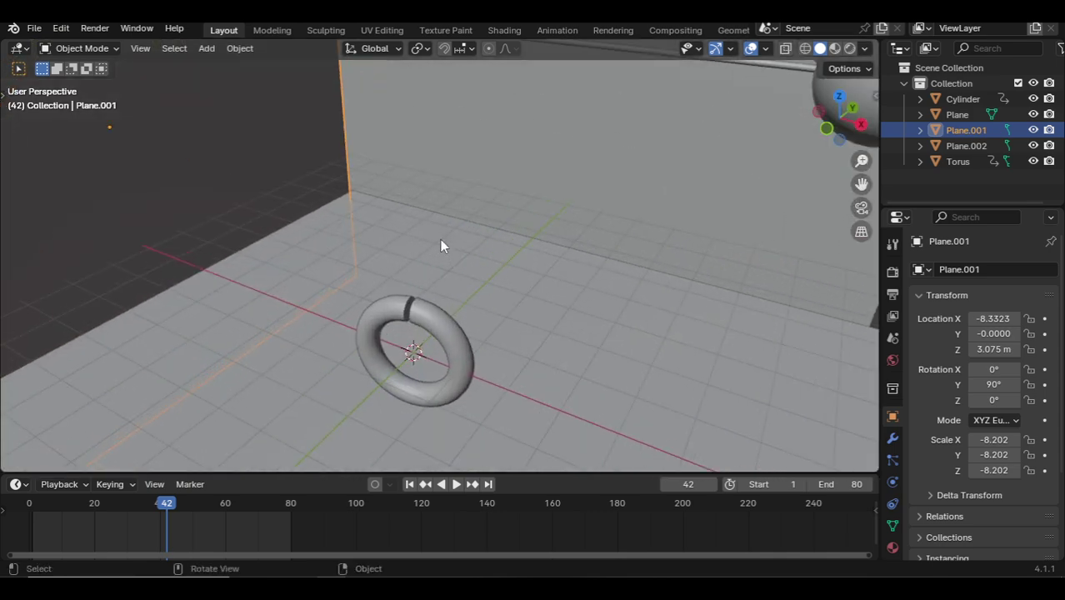
{"action": "scroll", "coordinate": [442, 242], "scroll_direction": "down", "scroll_amount": 2}
Add a camera, removing an accidentally added speaker, and look through it.
{"action": "key", "text": "shift+a"}
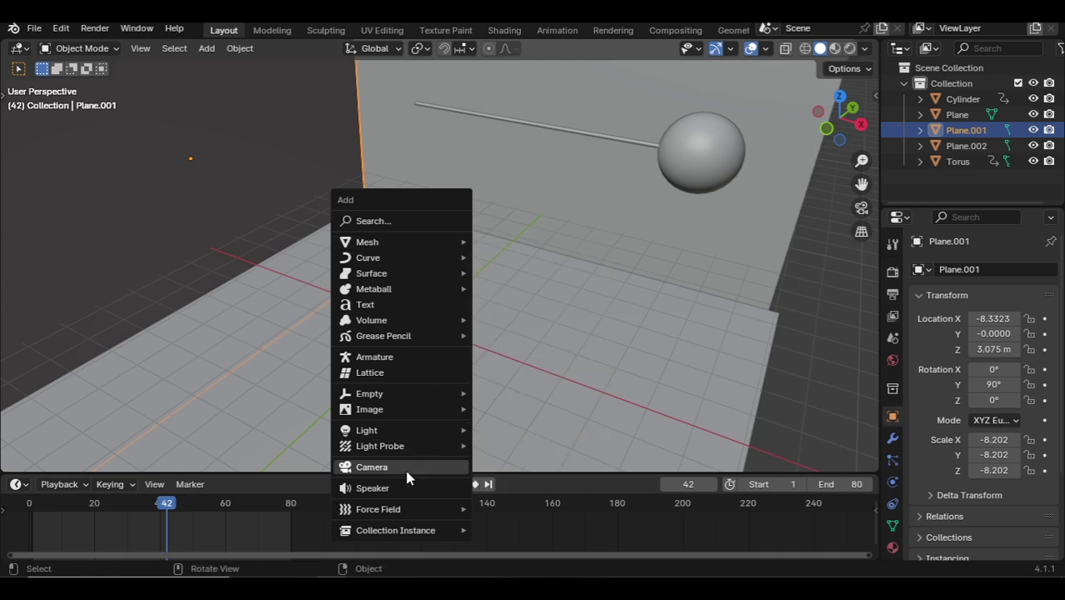
{"action": "left_click", "coordinate": [402, 489]}
{"action": "key", "text": "Delete"}
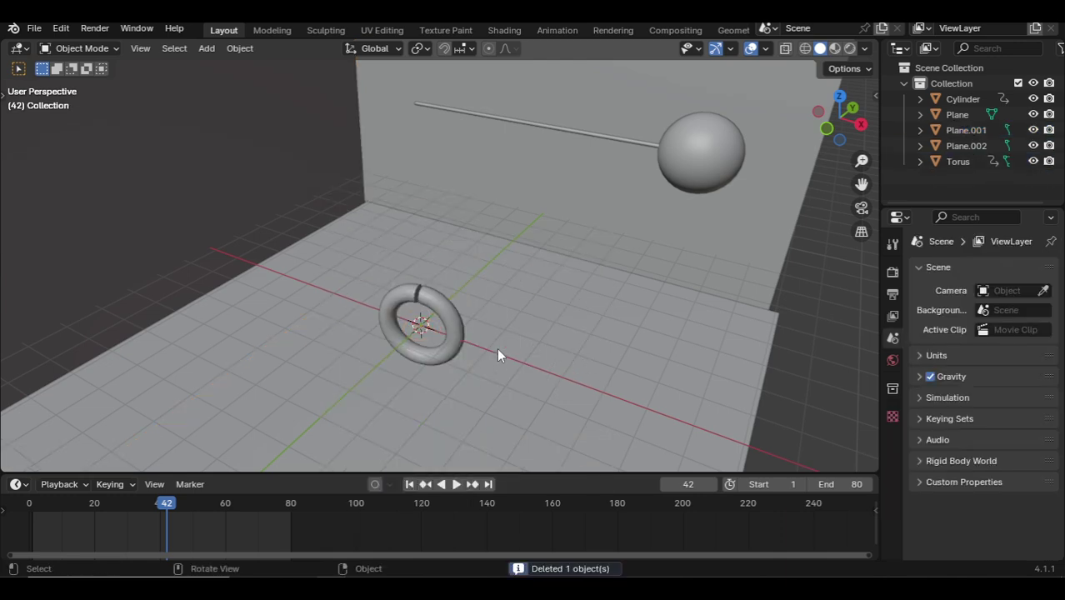
{"action": "key", "text": "shift+a"}
{"action": "left_click", "coordinate": [479, 317]}
{"action": "key", "text": "KP_0"}
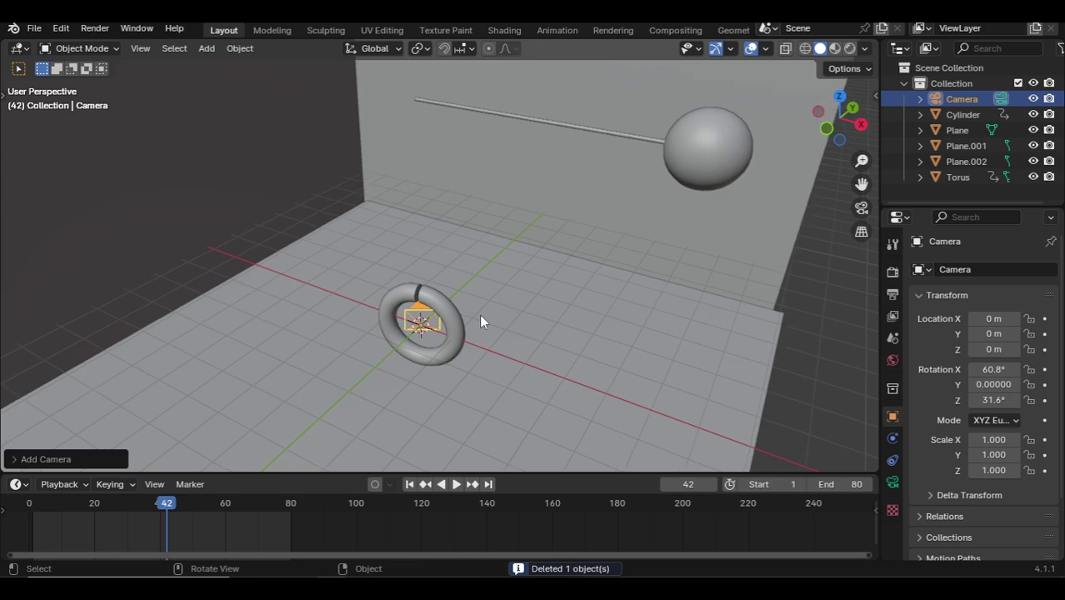
Lock the camera to the view and orbit it to a flatter angle.
{"action": "key", "text": "n"}
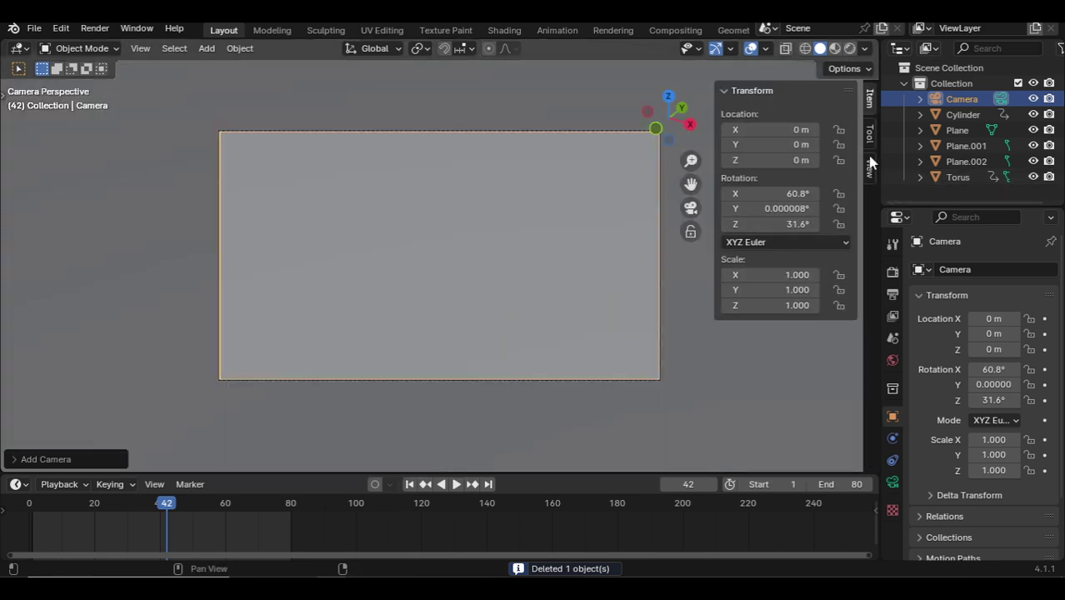
{"action": "left_click", "coordinate": [869, 166]}
{"action": "left_click", "coordinate": [813, 286]}
{"action": "scroll", "coordinate": [433, 233], "scroll_direction": "down", "scroll_amount": 5}
{"action": "scroll", "coordinate": [431, 229], "scroll_direction": "down", "scroll_amount": 4}
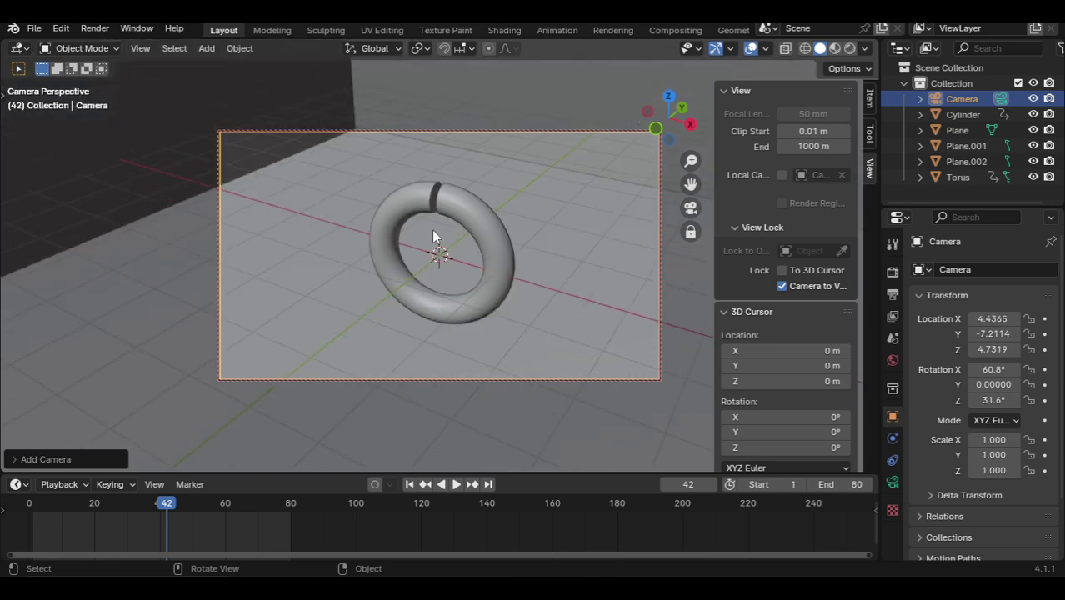
{"action": "scroll", "coordinate": [441, 226], "scroll_direction": "down", "scroll_amount": 4}
{"action": "middle_click_drag", "start_coordinate": [442, 226], "coordinate": [450, 204]}
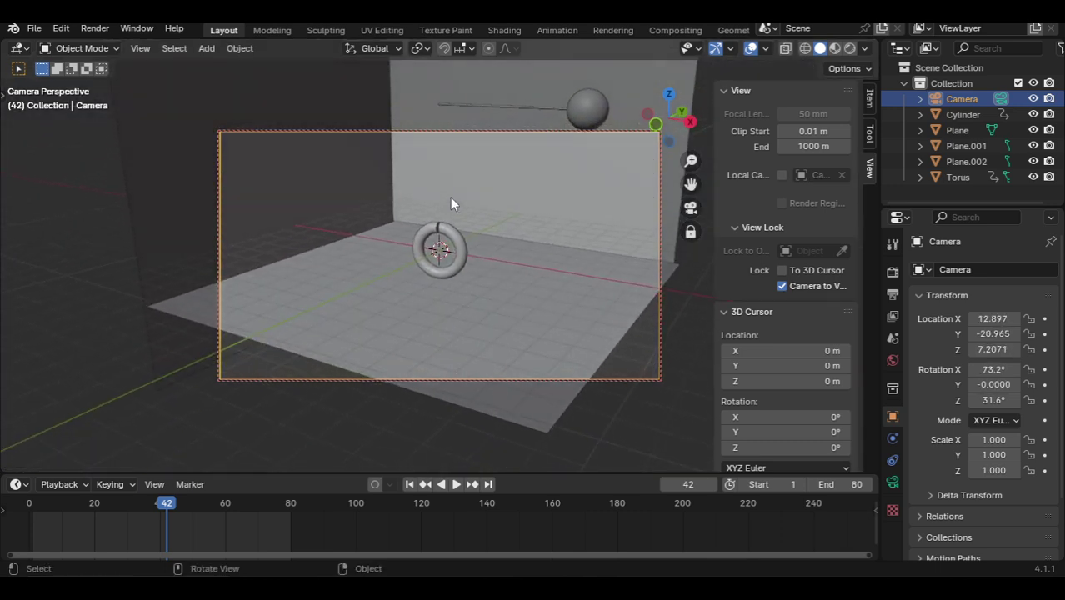
{"action": "scroll", "coordinate": [452, 194], "scroll_direction": "up", "scroll_amount": 2}
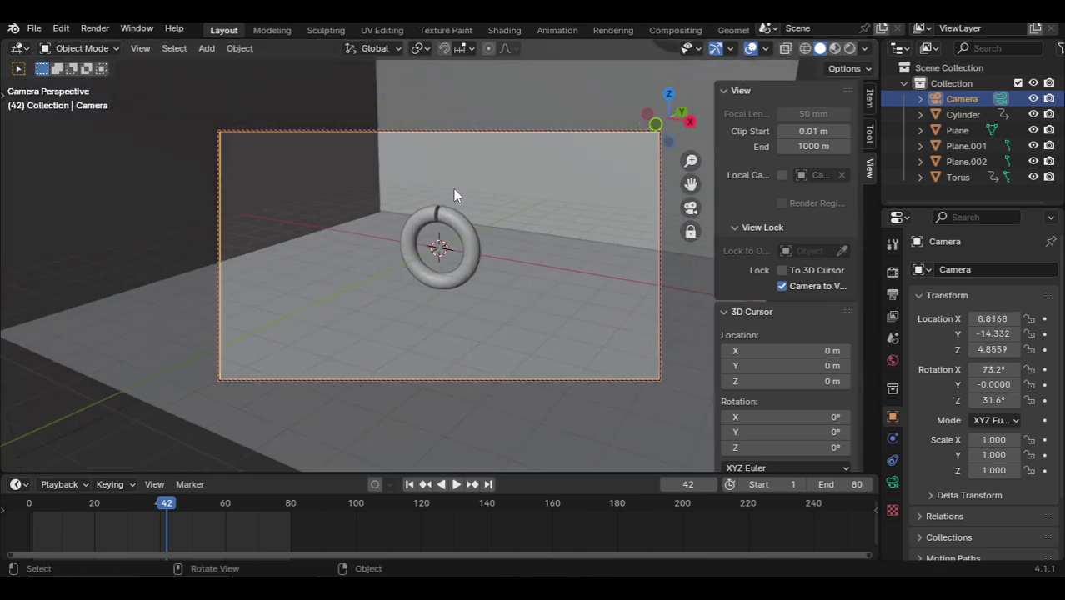
{"action": "scroll", "coordinate": [458, 200], "scroll_direction": "up", "scroll_amount": 1}
{"action": "scroll", "coordinate": [464, 221], "scroll_direction": "up", "scroll_amount": 2}
Play the pendulum animation while reframing the camera to X 8.9832, Y -18.486, Z 4.277.
{"action": "key", "text": "space"}
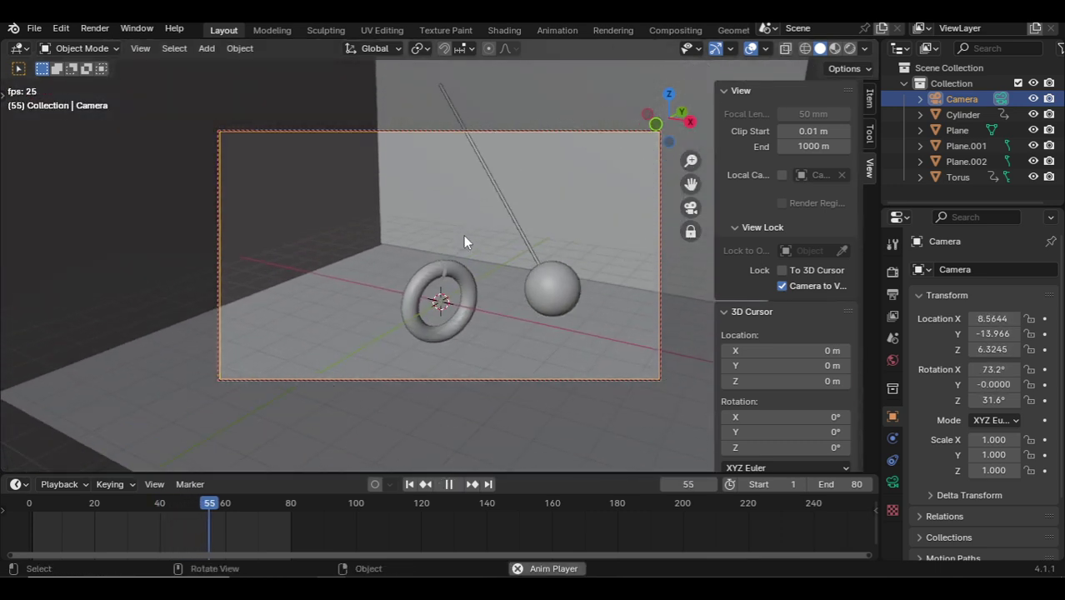
{"action": "left_click", "coordinate": [784, 286]}
{"action": "scroll", "coordinate": [569, 248], "scroll_direction": "up", "scroll_amount": 2}
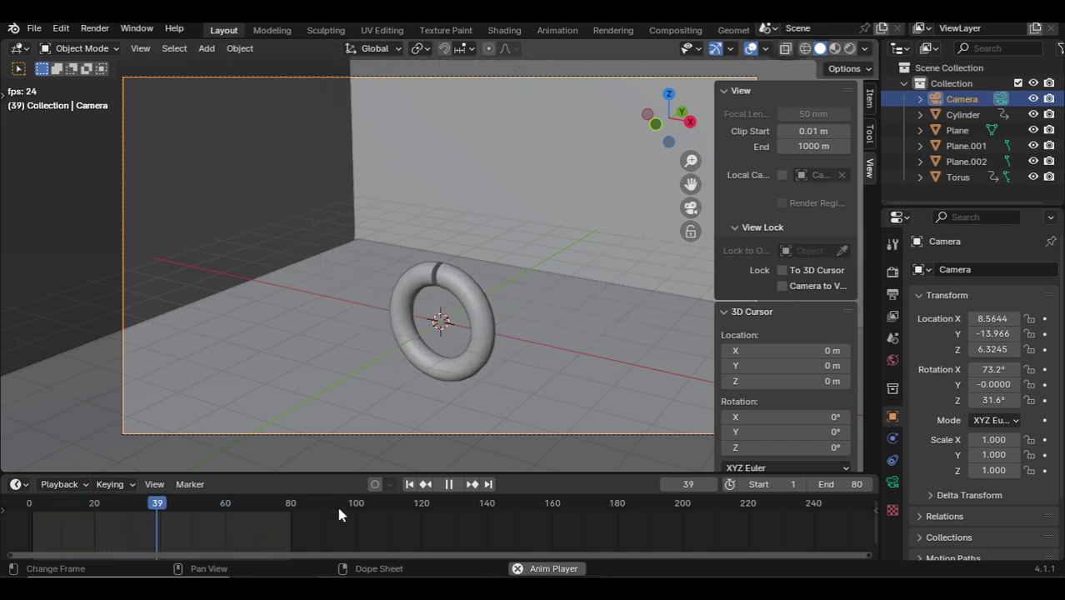
{"action": "scroll", "coordinate": [458, 339], "scroll_direction": "down", "scroll_amount": 1}
{"action": "scroll", "coordinate": [467, 334], "scroll_direction": "up", "scroll_amount": 1}
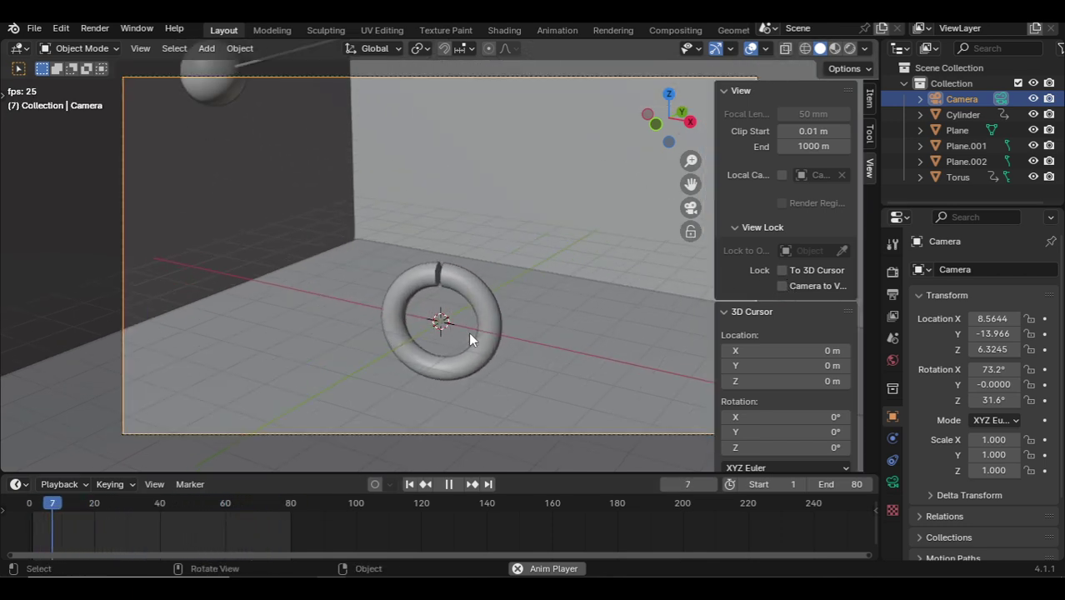
{"action": "left_click", "coordinate": [782, 286]}
{"action": "scroll", "coordinate": [568, 294], "scroll_direction": "down", "scroll_amount": 2}
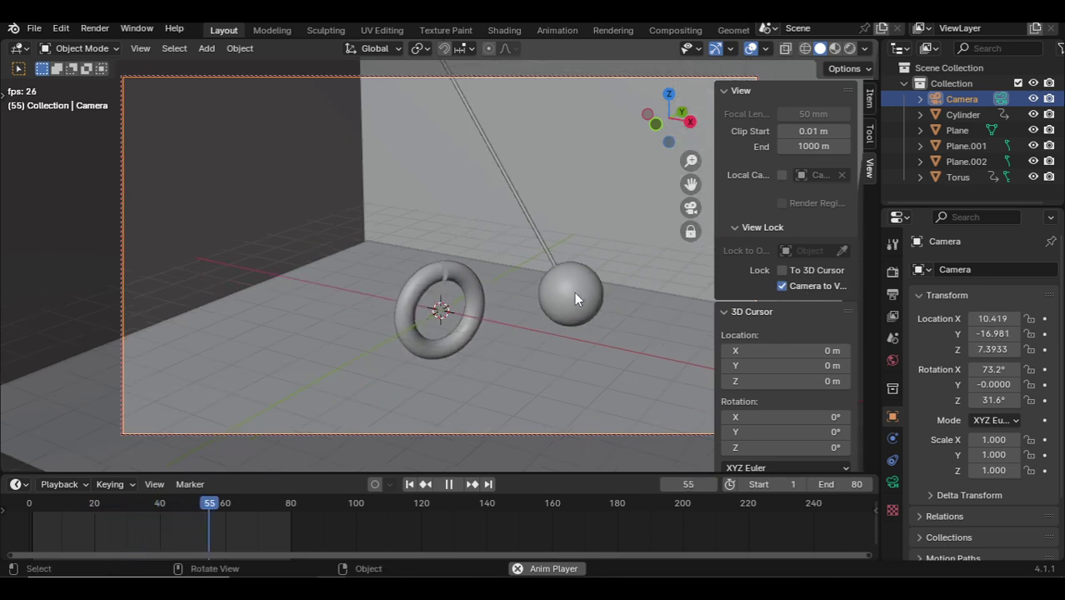
{"action": "key", "text": "n"}
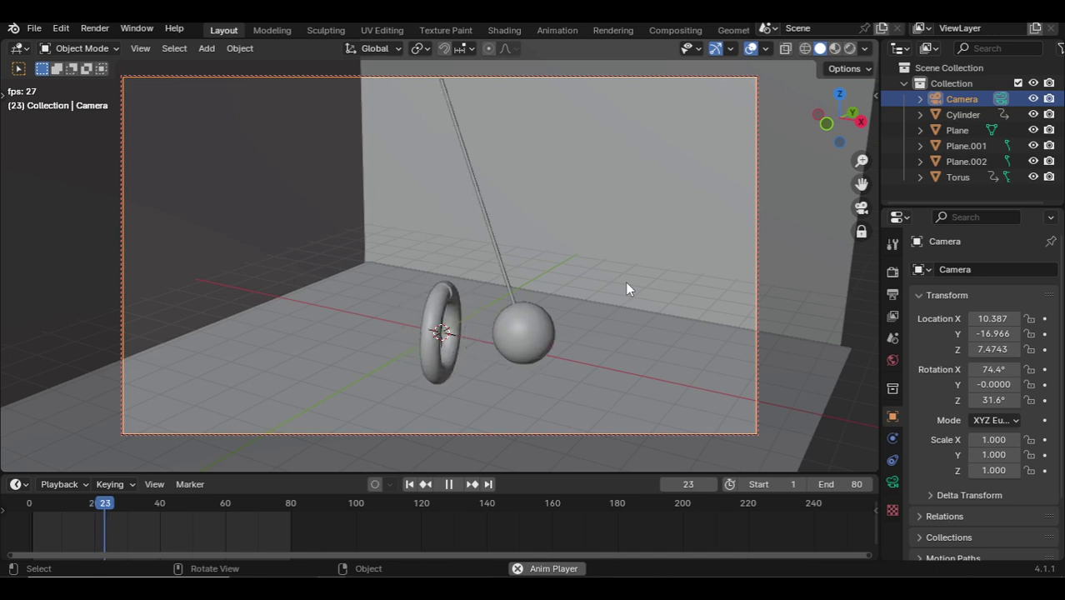
{"action": "mouse_move", "coordinate": [626, 276]}
{"action": "middle_mouse_down"}
{"action": "mouse_move", "coordinate": [642, 256]}
{"action": "mouse_move", "coordinate": [635, 273]}
{"action": "middle_mouse_up"}
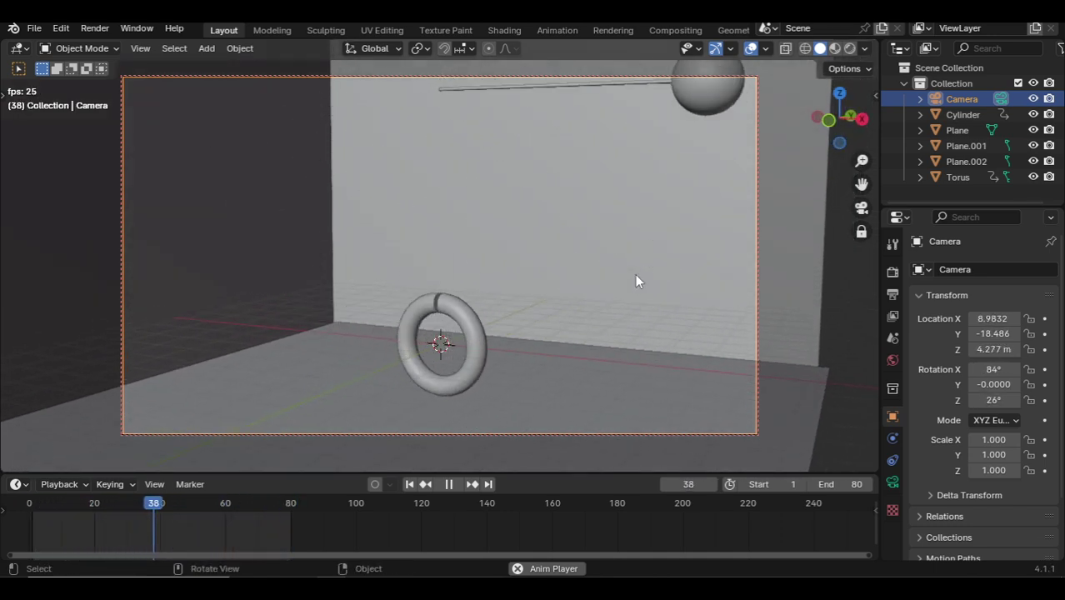
{"action": "key", "text": "space"}
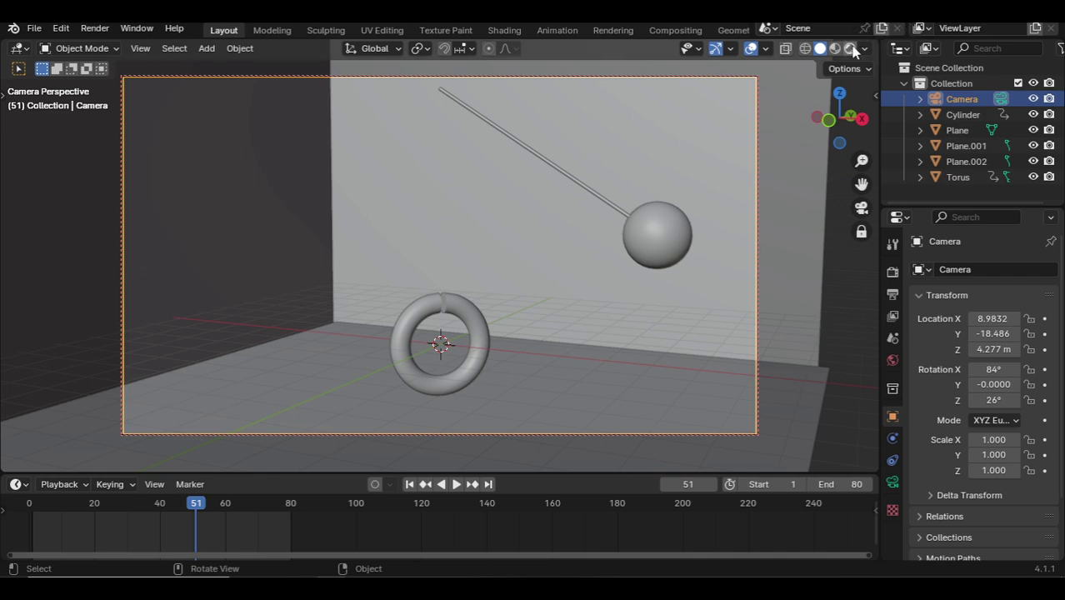
Switch to rendered preview, add an area light and raise it along Z.
{"action": "left_click", "coordinate": [850, 48]}
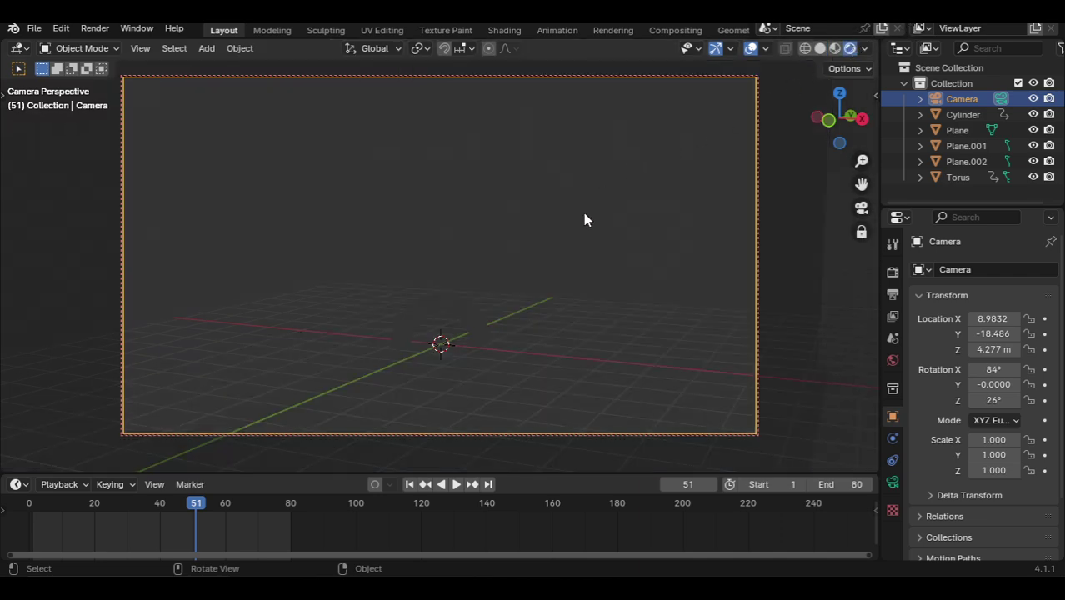
{"action": "mouse_move", "coordinate": [583, 214]}
{"action": "middle_mouse_down"}
{"action": "mouse_move", "coordinate": [440, 290]}
{"action": "mouse_move", "coordinate": [592, 257]}
{"action": "middle_mouse_up"}
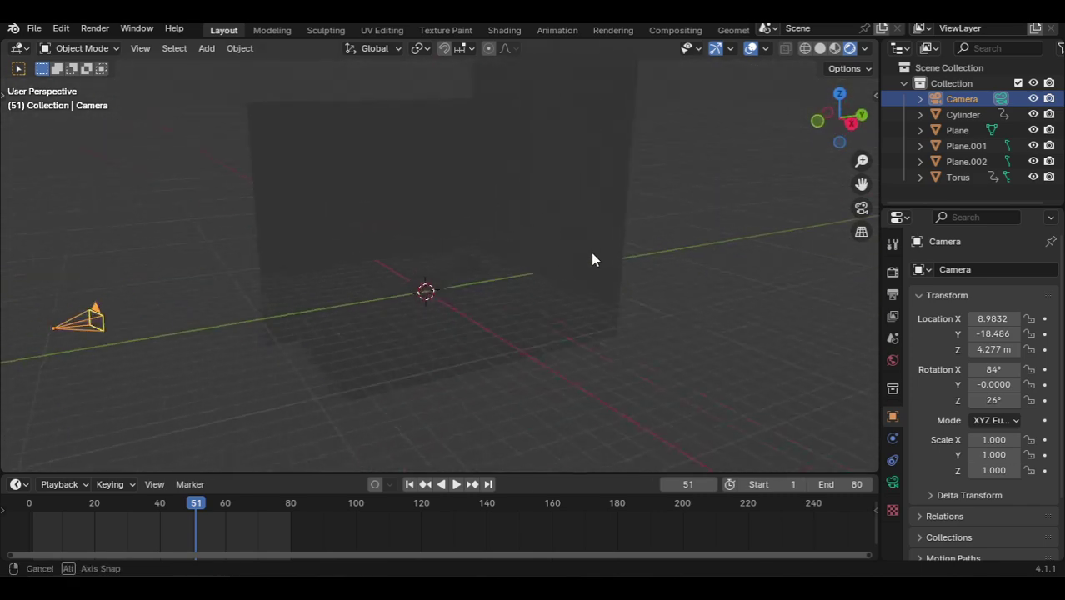
{"action": "mouse_move", "coordinate": [295, 268]}
{"action": "middle_mouse_down"}
{"action": "mouse_move", "coordinate": [421, 269]}
{"action": "mouse_move", "coordinate": [552, 315]}
{"action": "mouse_move", "coordinate": [602, 288]}
{"action": "middle_mouse_up"}
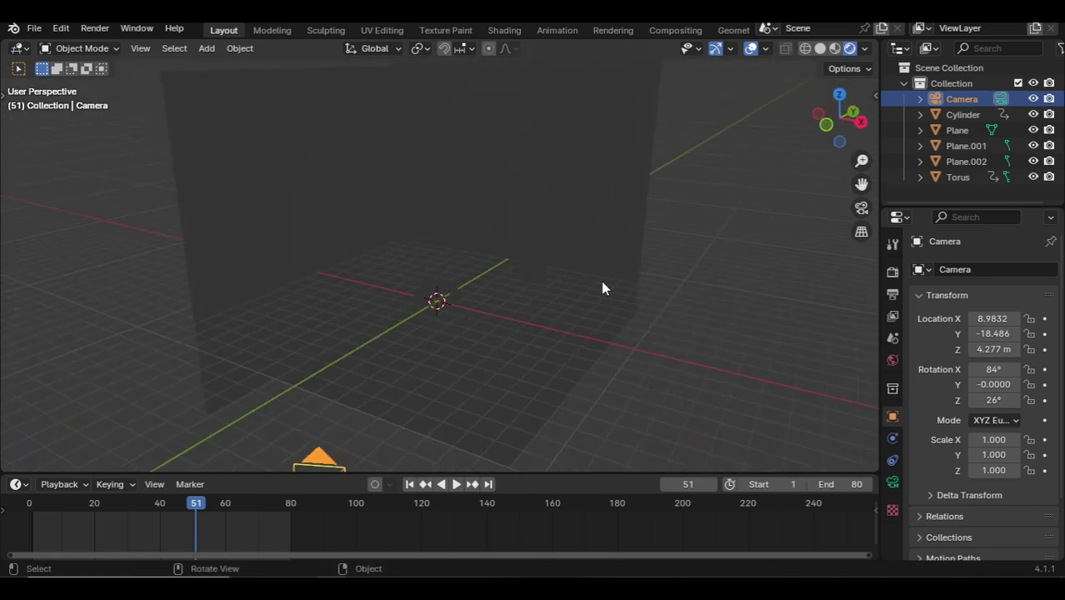
{"action": "key", "text": "shift+a"}
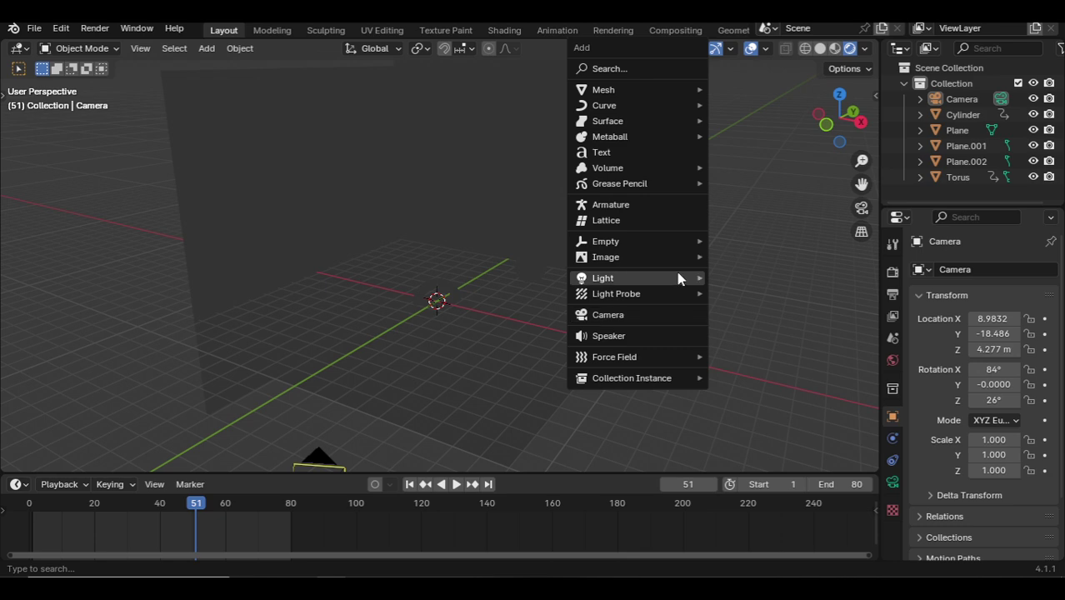
{"action": "mouse_move", "coordinate": [602, 277]}
{"action": "left_click", "coordinate": [745, 328]}
{"action": "key", "text": "g"}
{"action": "key", "text": "z"}
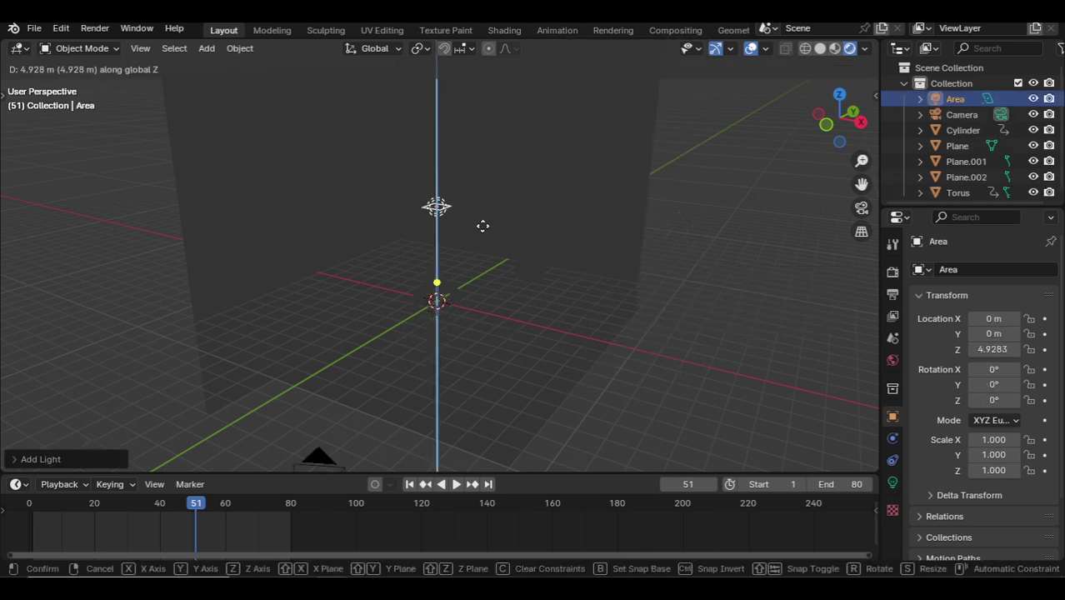
{"action": "left_click", "coordinate": [483, 225]}
Enlarge the area light to scale 14.070 and raise it to Z 8.297 above the box.
{"action": "key", "text": "s"}
{"action": "left_click", "coordinate": [717, 406]}
{"action": "key", "text": "KP_7"}
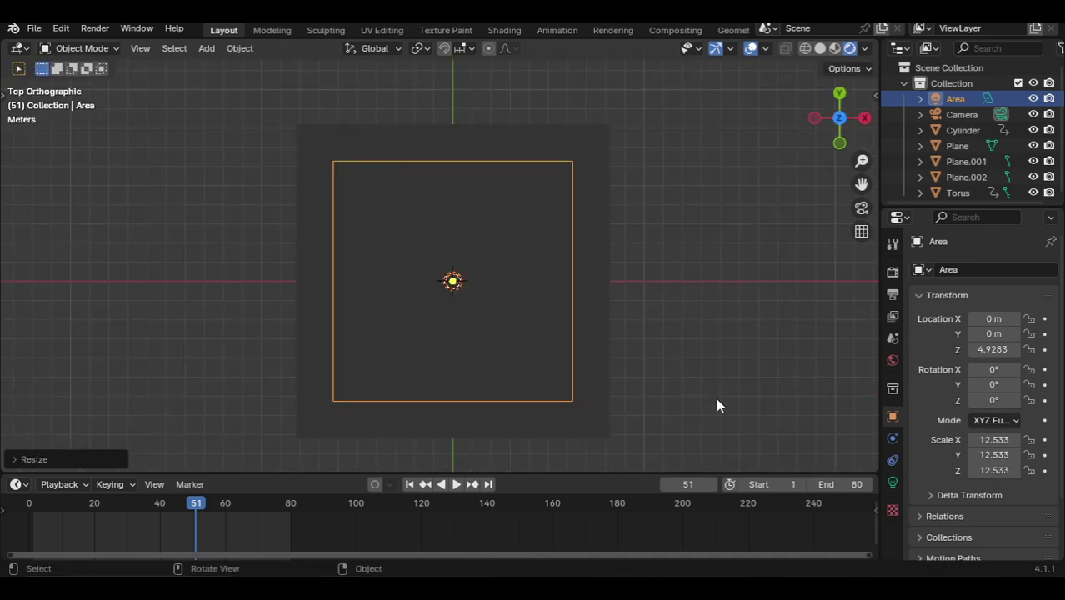
{"action": "key", "text": "s"}
{"action": "left_click", "coordinate": [601, 325]}
{"action": "mouse_move", "coordinate": [797, 316]}
{"action": "middle_mouse_down"}
{"action": "mouse_move", "coordinate": [663, 280]}
{"action": "mouse_move", "coordinate": [677, 178]}
{"action": "middle_mouse_up"}
{"action": "left_click", "coordinate": [597, 199]}
{"action": "key", "text": "g"}
{"action": "key", "text": "z"}
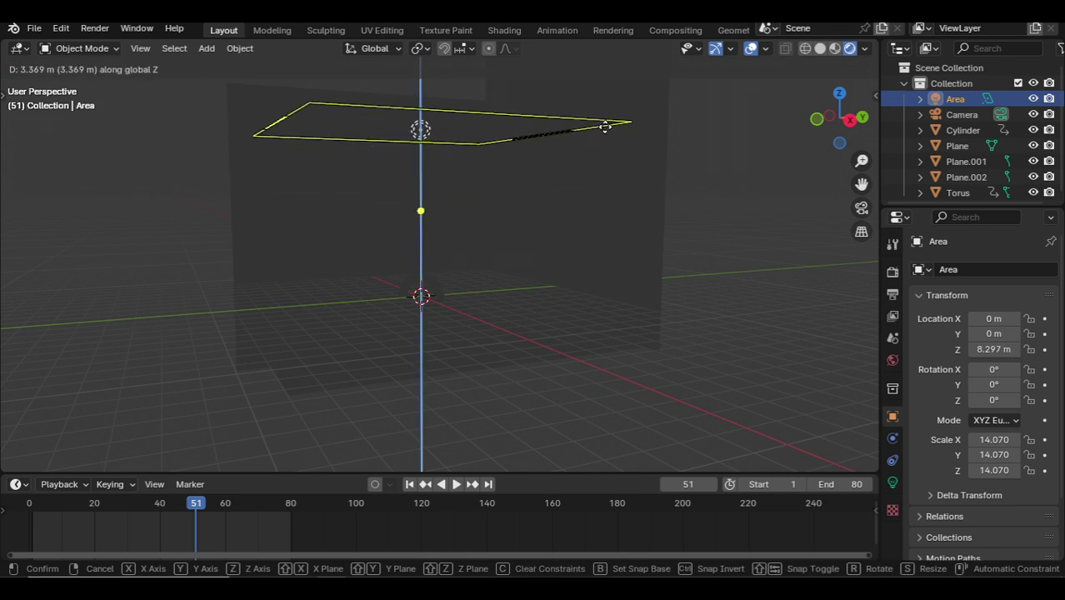
{"action": "left_click", "coordinate": [606, 125]}
Set the area light's power to 500 W, then deselect it.
{"action": "left_click", "coordinate": [892, 482]}
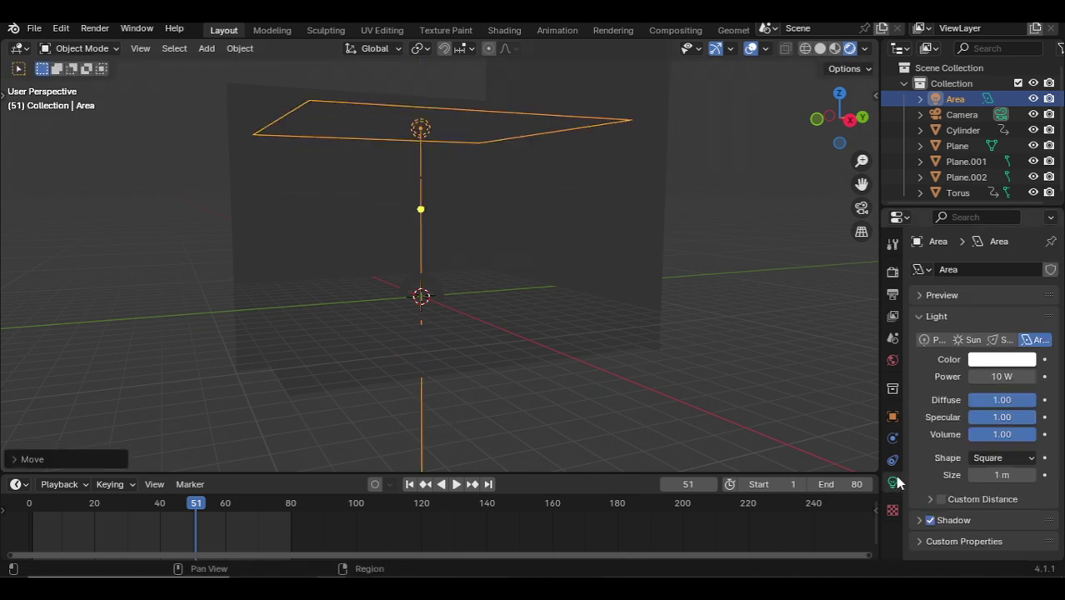
{"action": "left_click", "coordinate": [1007, 376]}
{"action": "type", "text": "0"}
{"action": "key", "text": "Return"}
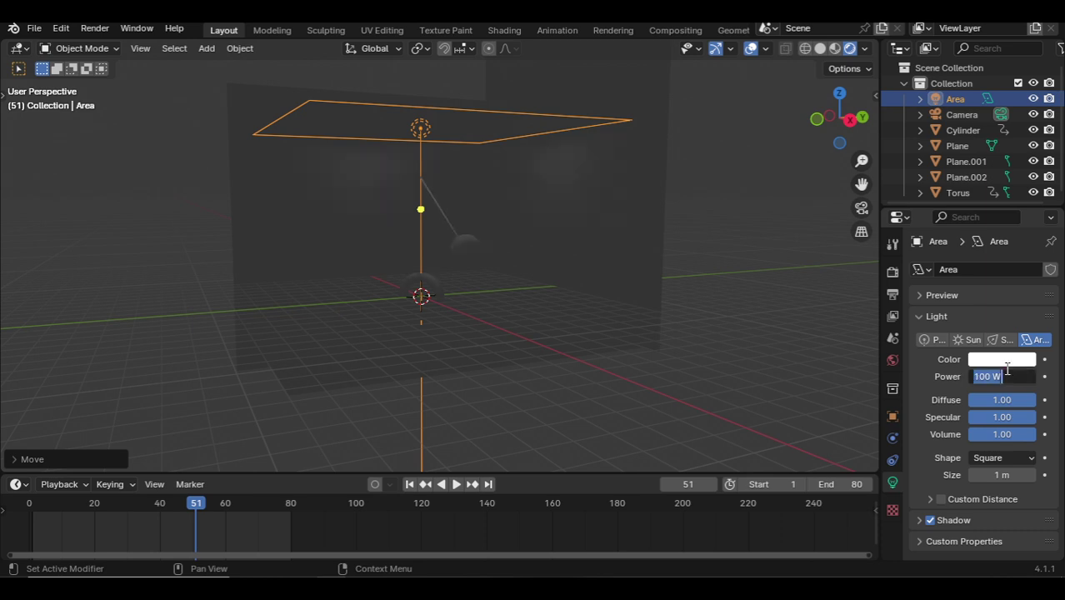
{"action": "key", "text": "Home"}
{"action": "key", "text": "Return"}
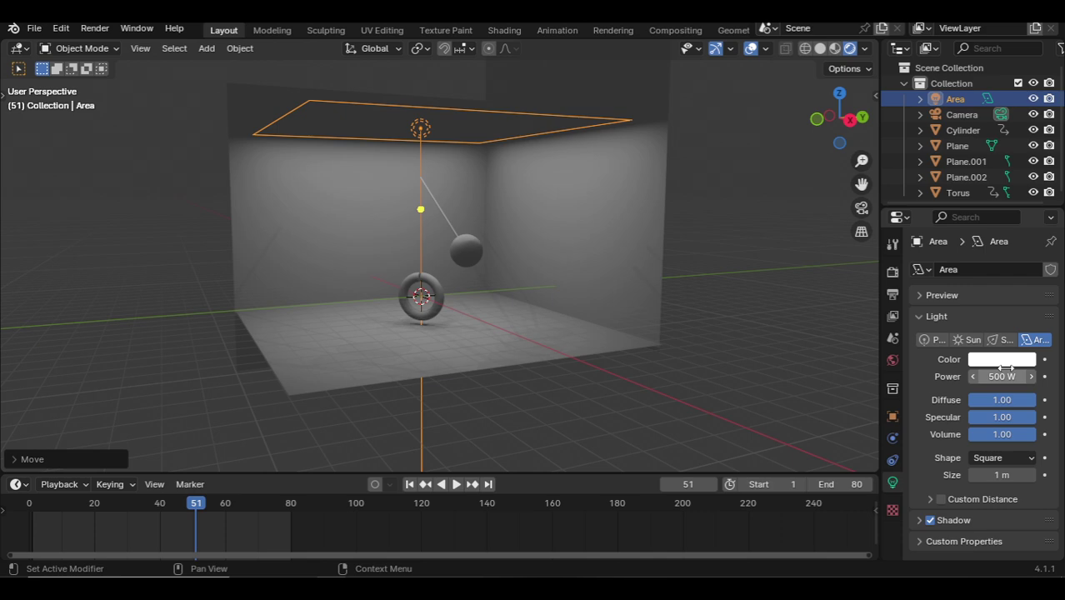
{"action": "key", "text": "alt+a"}
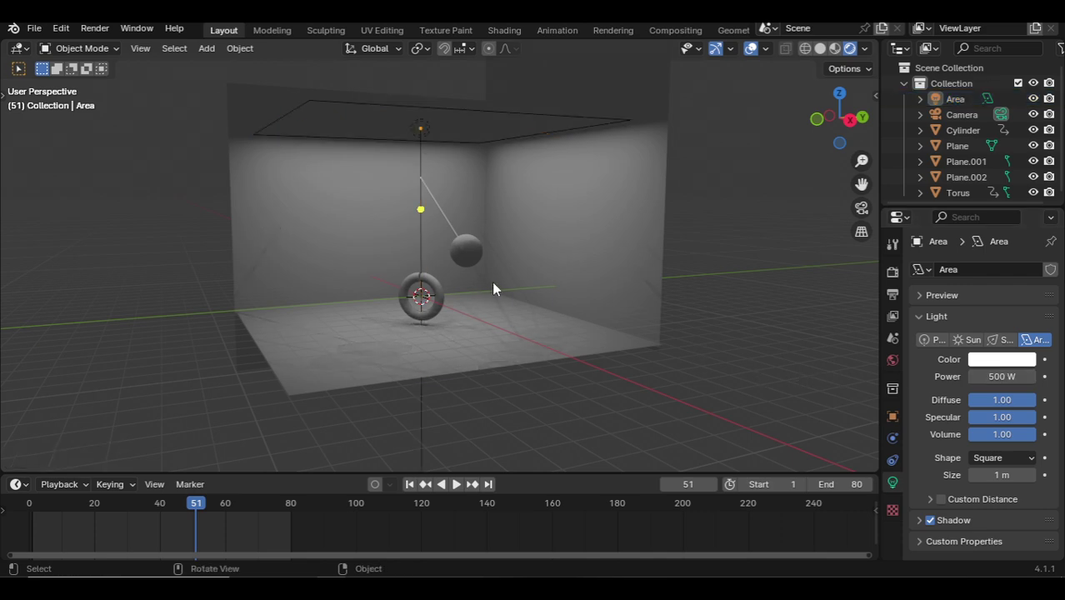
Give the right wall a new material and join it with the floor and left wall.
{"action": "key", "text": "KP_0"}
{"action": "key", "text": "KP_0"}
{"action": "left_click", "coordinate": [566, 259]}
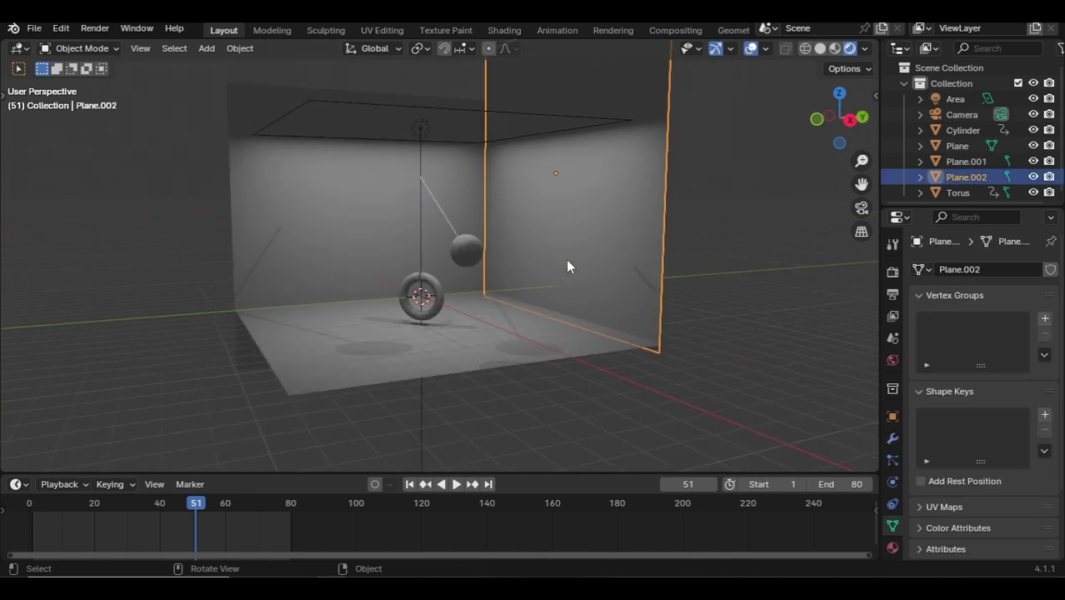
{"action": "left_click", "coordinate": [893, 547]}
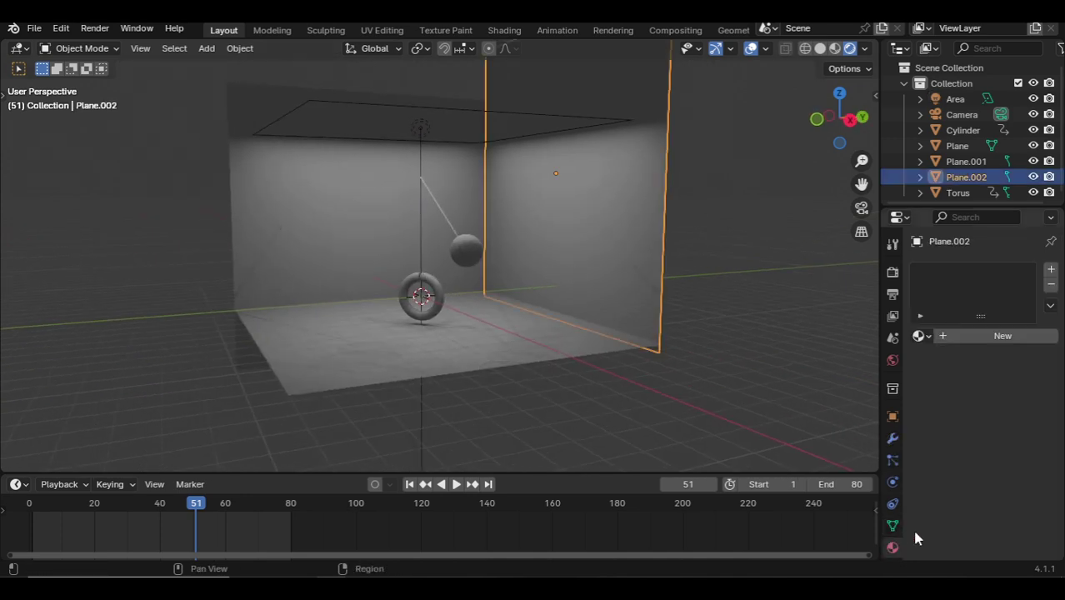
{"action": "left_click", "coordinate": [1021, 336]}
{"action": "left_click", "coordinate": [499, 341], "text": "shift"}
{"action": "left_click", "coordinate": [331, 164], "text": "shift"}
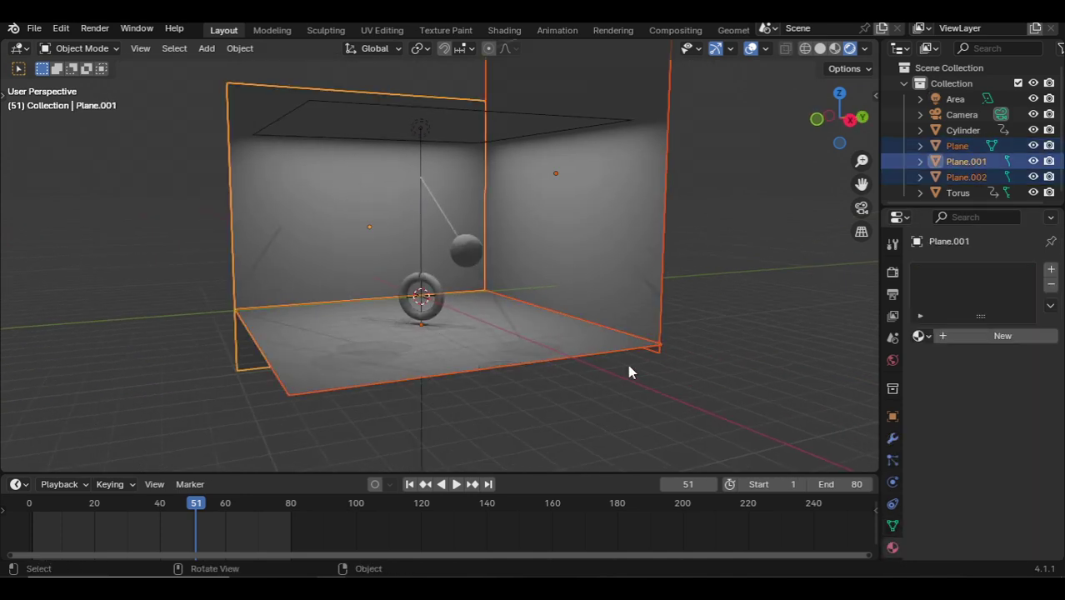
{"action": "key", "text": "ctrl+j"}
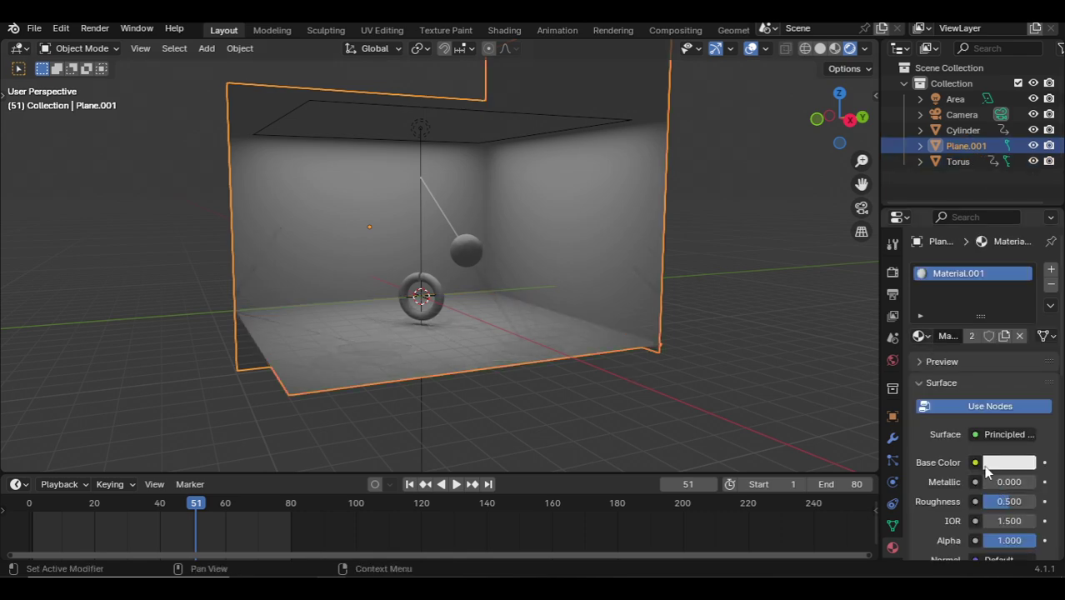
Feed the base color from an Image Texture loaded with wood.jpg from the Print folder.
{"action": "left_click", "coordinate": [986, 465]}
{"action": "left_click", "coordinate": [975, 462]}
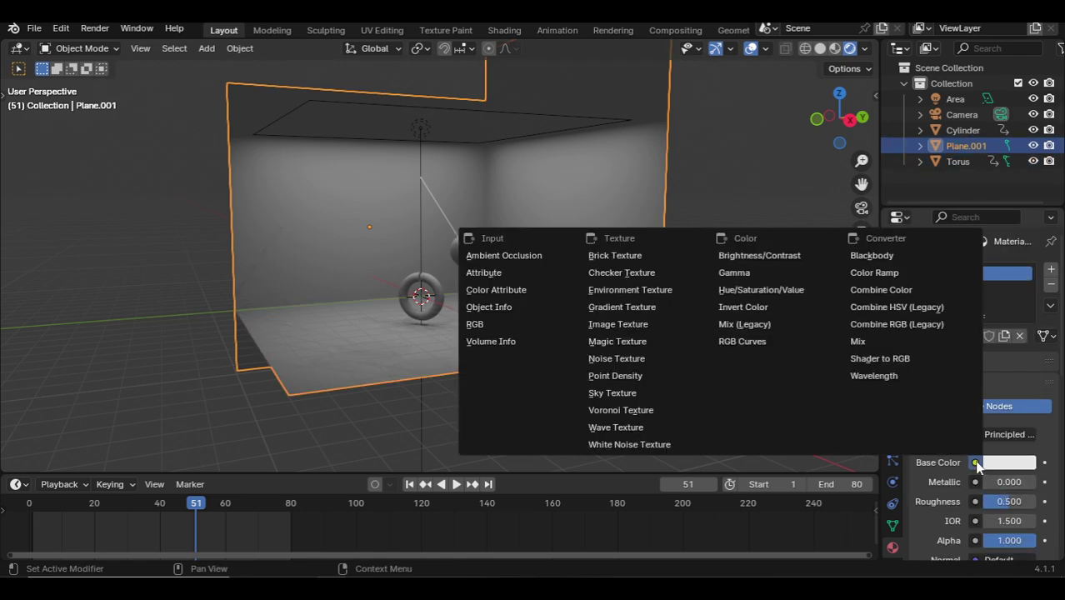
{"action": "left_click", "coordinate": [617, 324]}
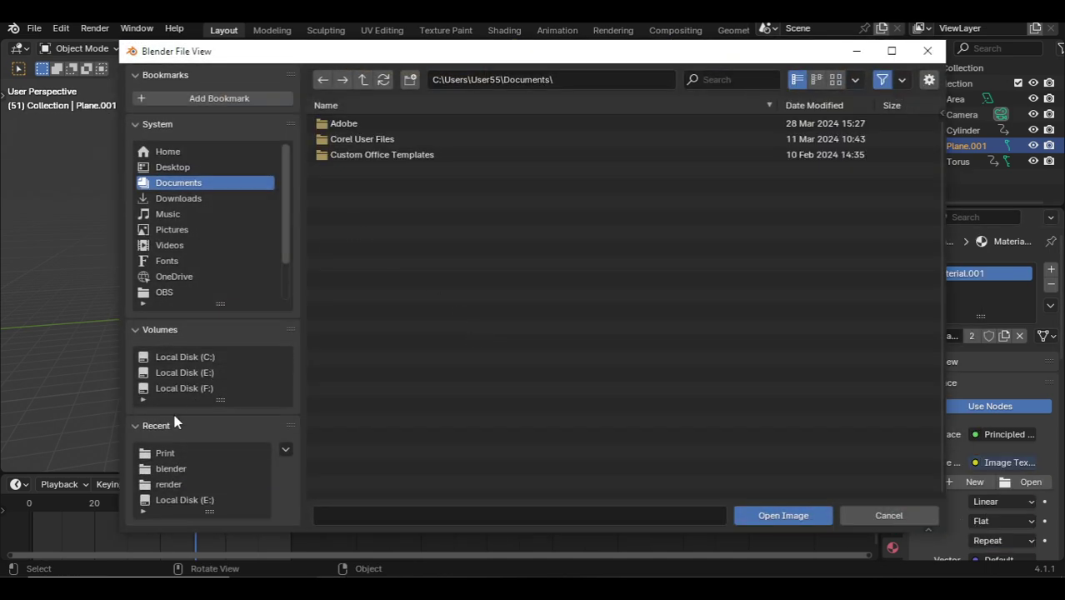
{"action": "left_click", "coordinate": [166, 453]}
{"action": "double_click", "coordinate": [380, 171]}
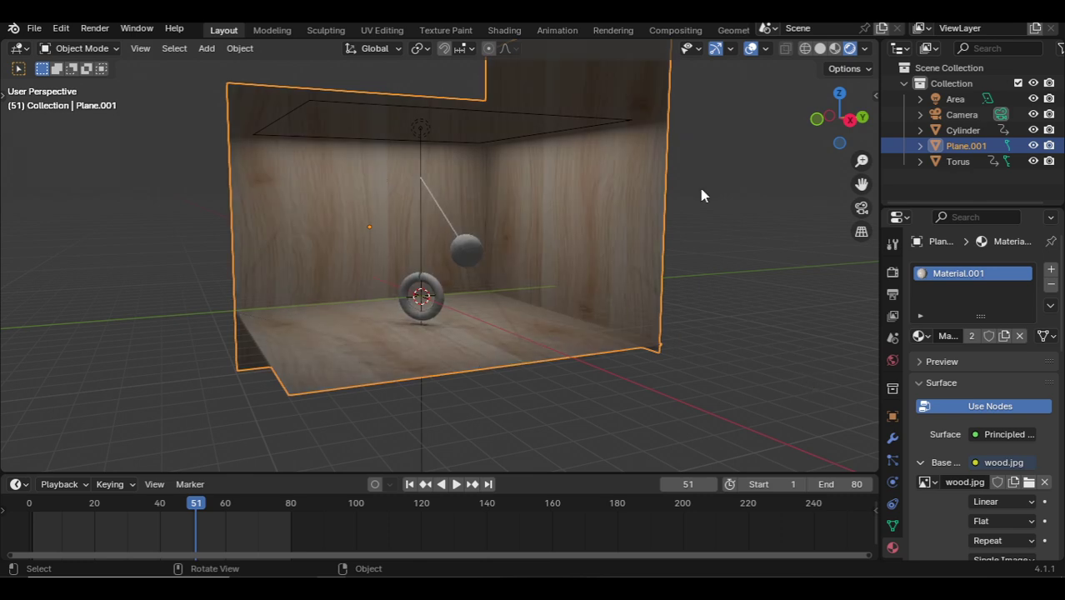
In the Shading workspace, delete Principled BSDF and link the image color directly to Surface.
{"action": "left_click", "coordinate": [507, 31]}
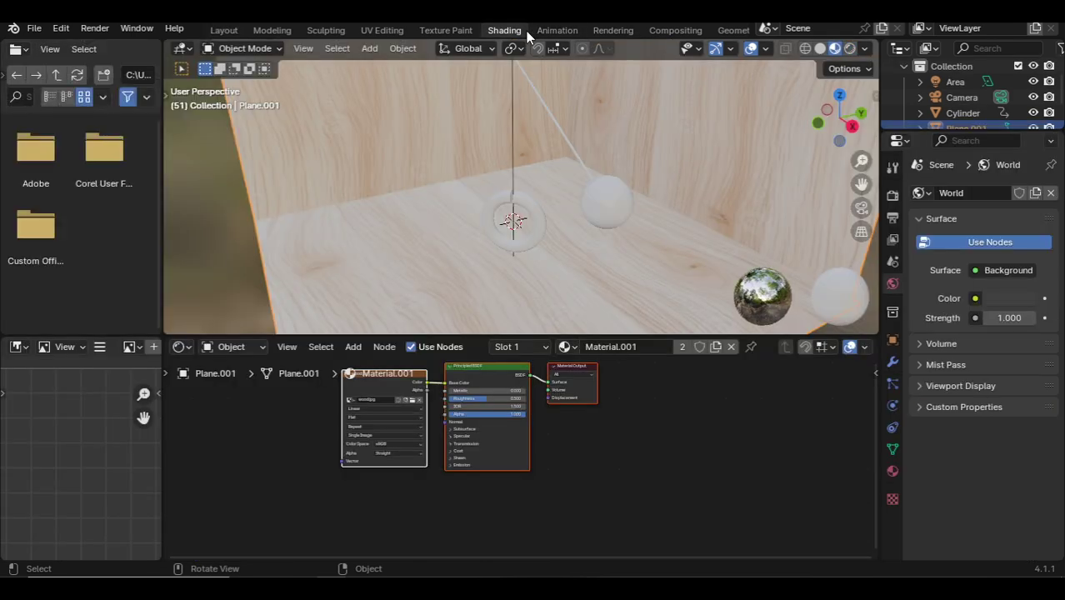
{"action": "left_click", "coordinate": [589, 460]}
{"action": "left_click", "coordinate": [489, 378]}
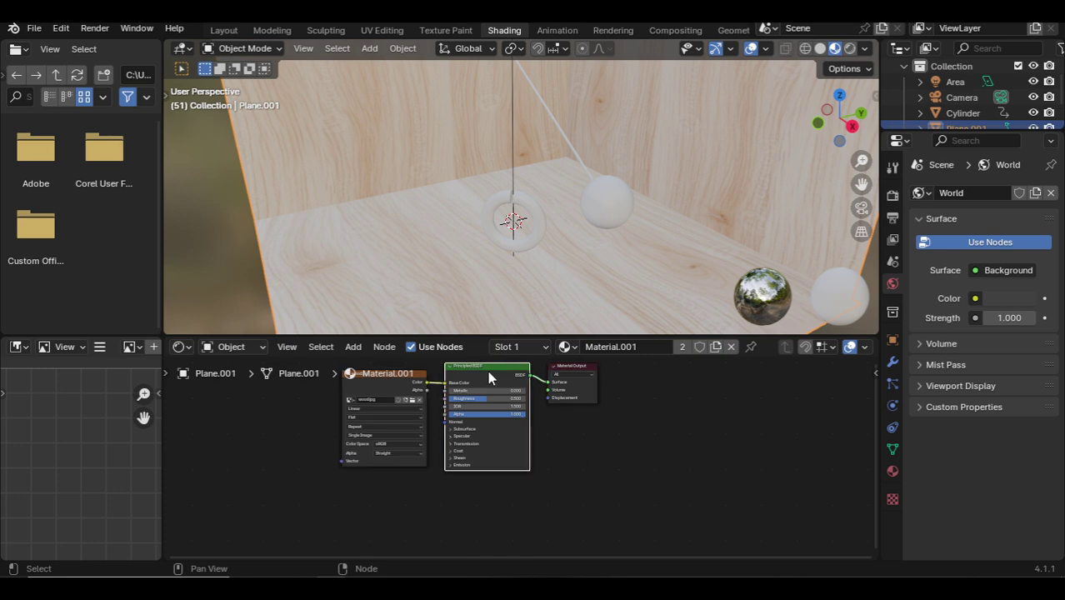
{"action": "key", "text": "Delete"}
{"action": "left_click_drag", "start_coordinate": [426, 382], "coordinate": [548, 382]}
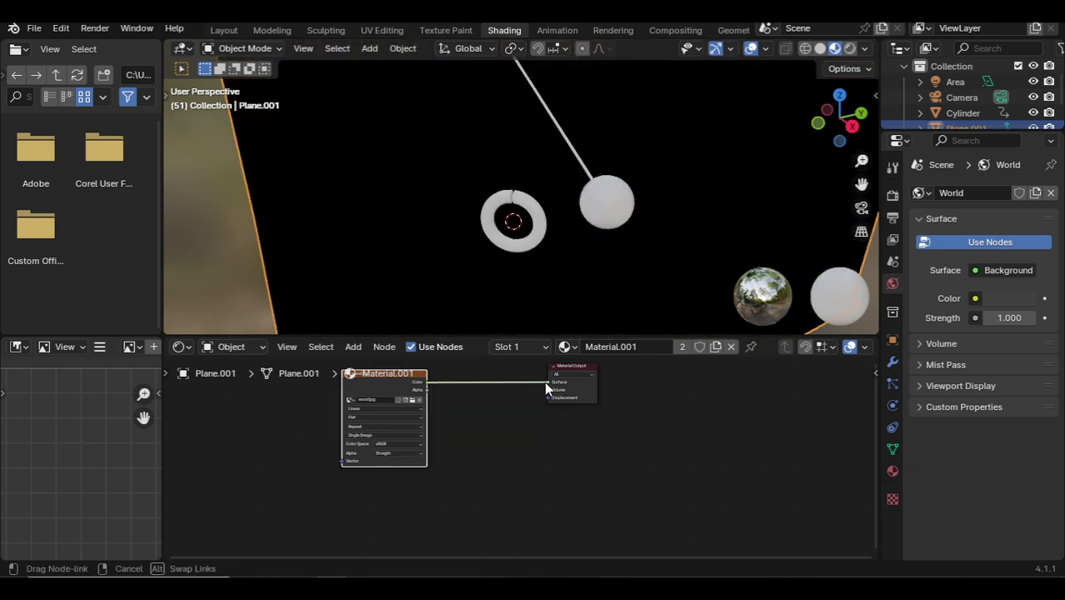
Duplicate the wood.jpg image node and connect the copy to Displacement.
{"action": "key", "text": "shift+d"}
{"action": "left_click", "coordinate": [540, 467]}
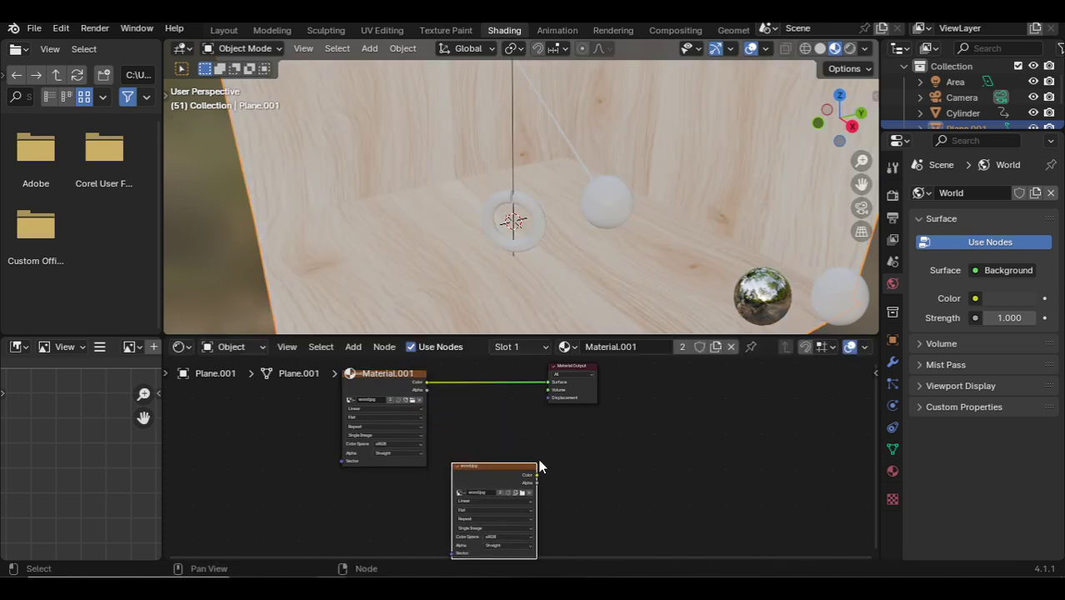
{"action": "left_click_drag", "start_coordinate": [536, 475], "coordinate": [549, 399]}
Give the torus a new material and switch the lower area to the Movie Clip Editor.
{"action": "left_click", "coordinate": [539, 235]}
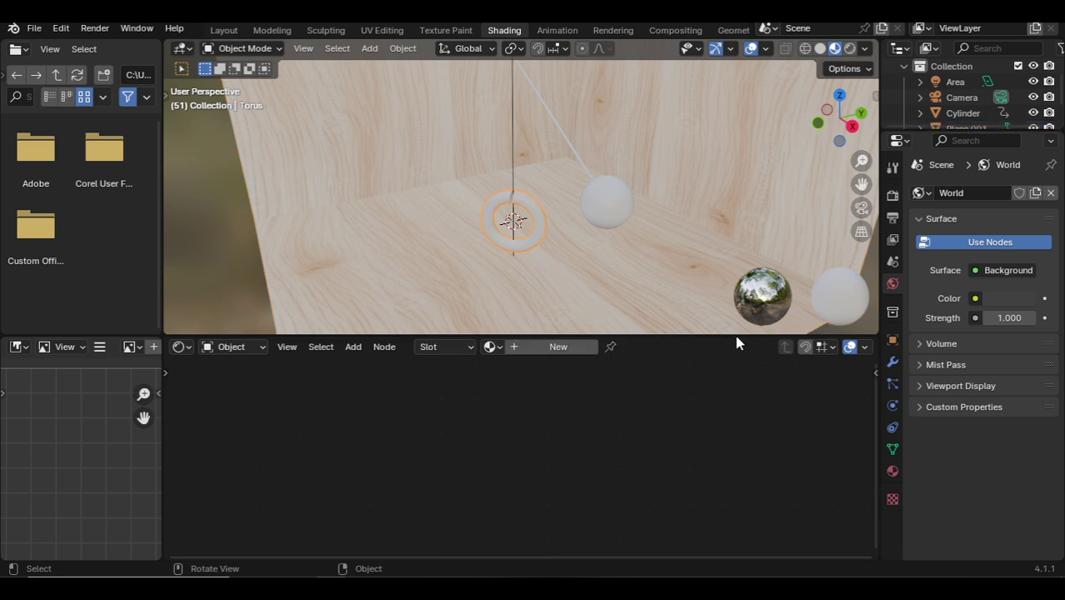
{"action": "left_click", "coordinate": [559, 347]}
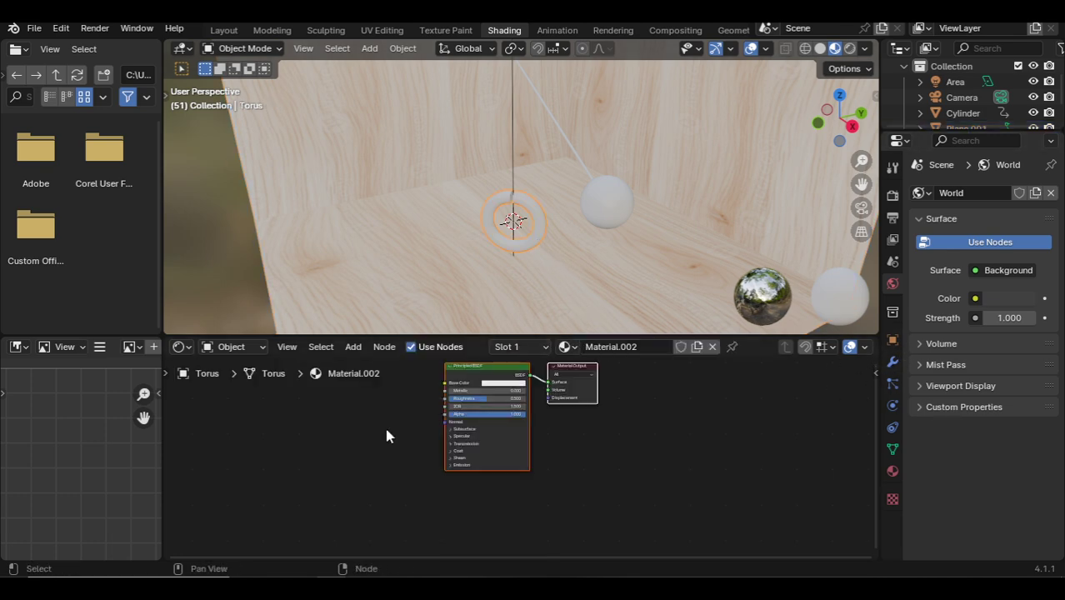
{"action": "left_click", "coordinate": [385, 435]}
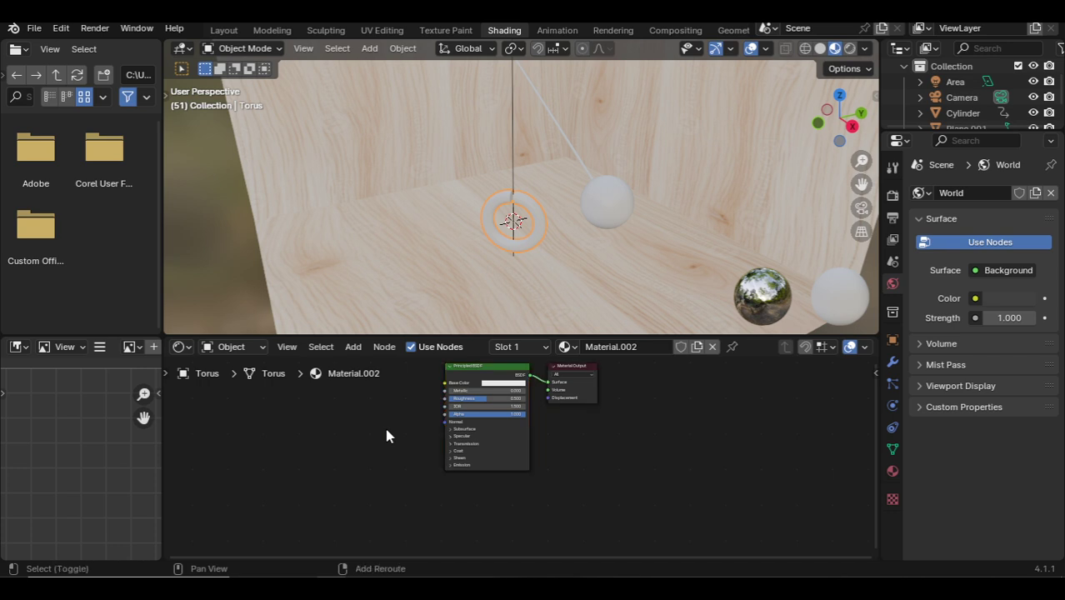
{"action": "key", "text": "shift+F2"}
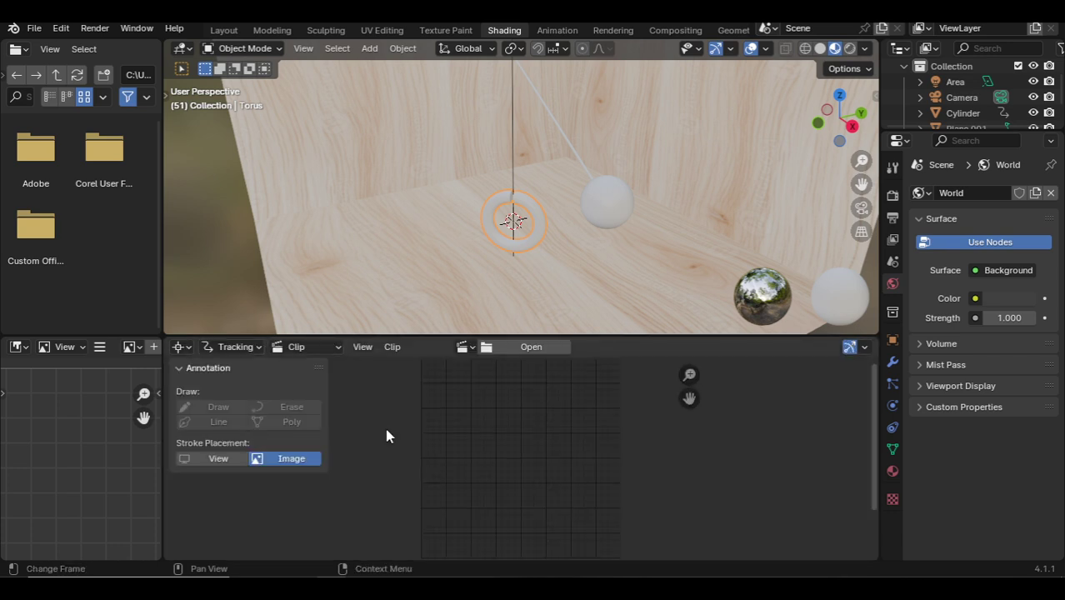
{"action": "left_click", "coordinate": [305, 349]}
Set the torus base color to an Image Texture, replacing an initial Magic Texture.
{"action": "left_click", "coordinate": [893, 471]}
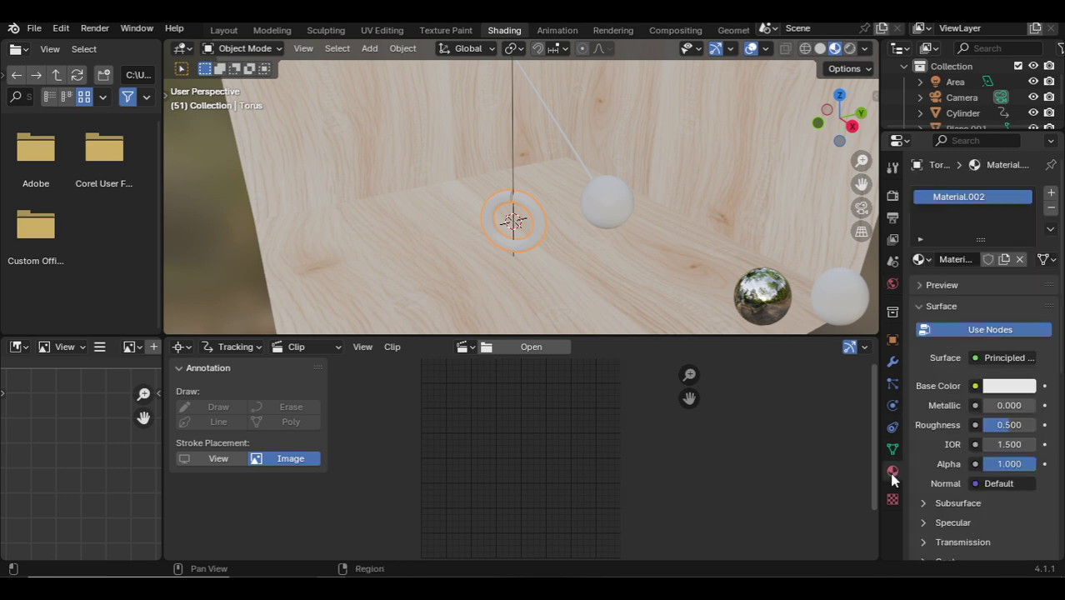
{"action": "left_click", "coordinate": [975, 386]}
{"action": "left_click", "coordinate": [666, 276]}
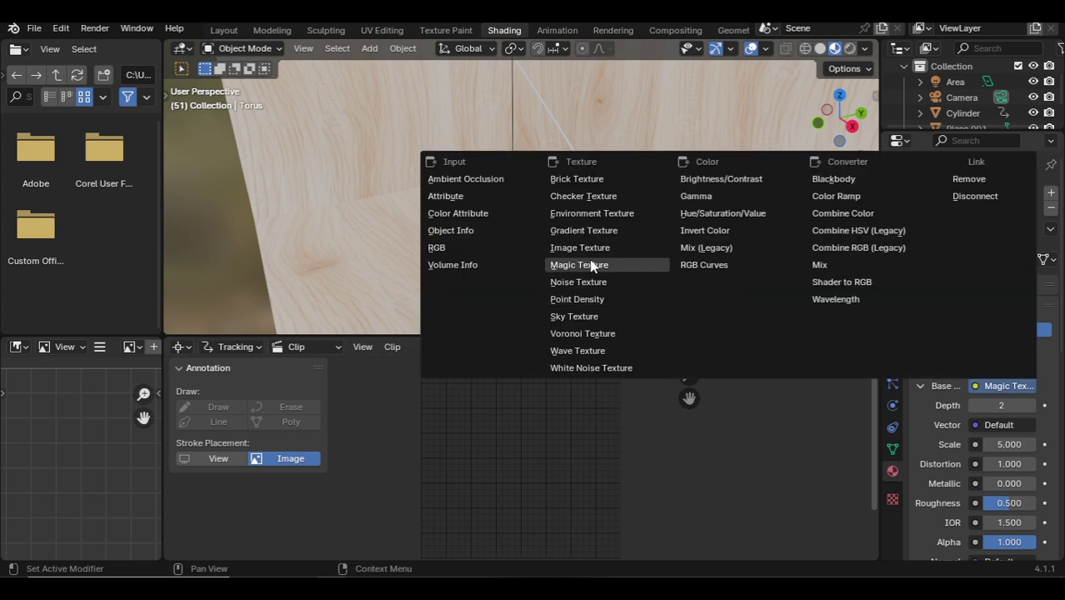
{"action": "left_click", "coordinate": [590, 249]}
Load wood.jpg from the Print folder as a reference clip.
{"action": "left_click", "coordinate": [554, 346]}
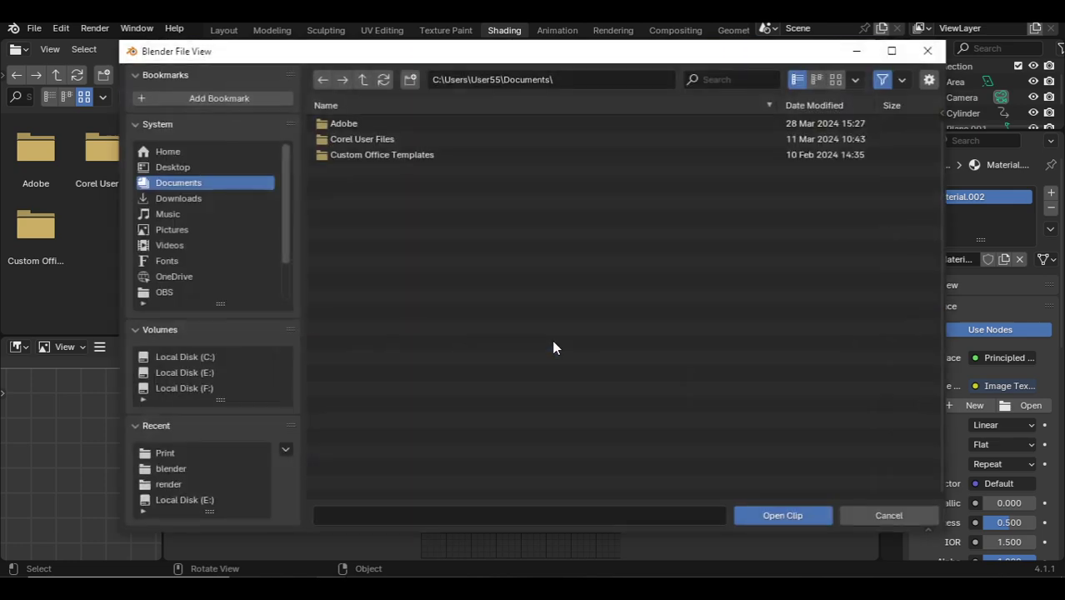
{"action": "left_click", "coordinate": [200, 453]}
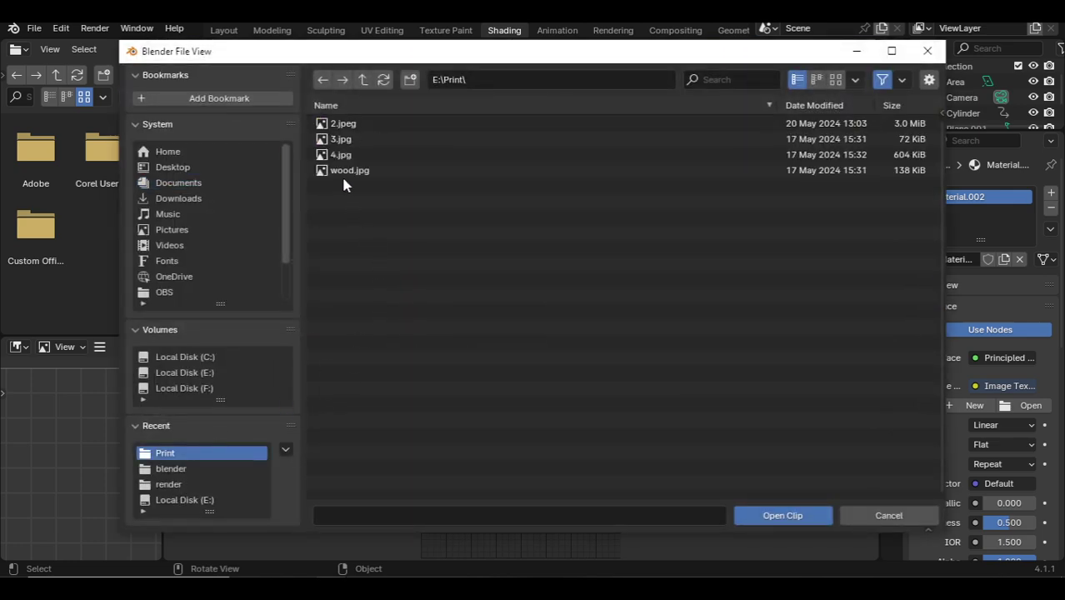
{"action": "left_click", "coordinate": [342, 173]}
{"action": "double_click", "coordinate": [345, 172]}
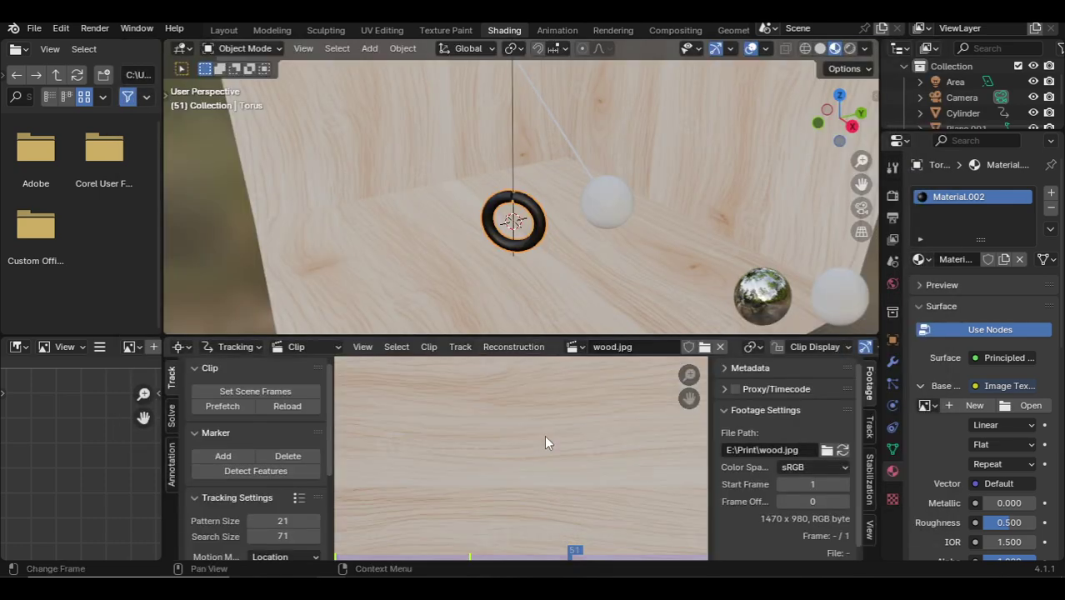
{"action": "scroll", "coordinate": [536, 265], "scroll_direction": "up", "scroll_amount": 1}
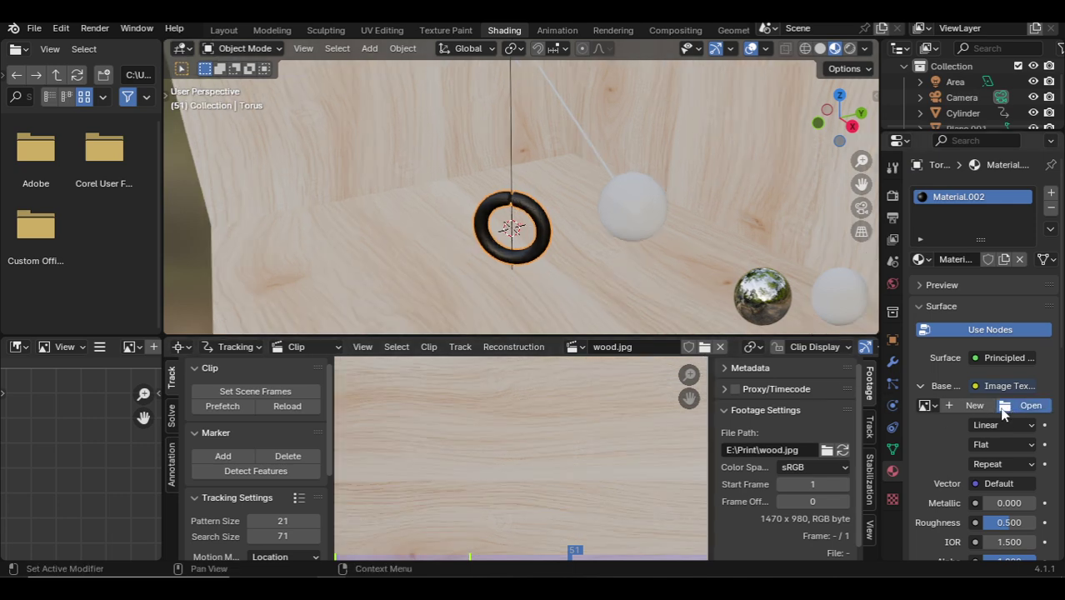
Load 4.jpg from the Print folder as the torus image texture.
{"action": "left_click", "coordinate": [1004, 408]}
{"action": "left_click", "coordinate": [165, 452]}
{"action": "double_click", "coordinate": [359, 155]}
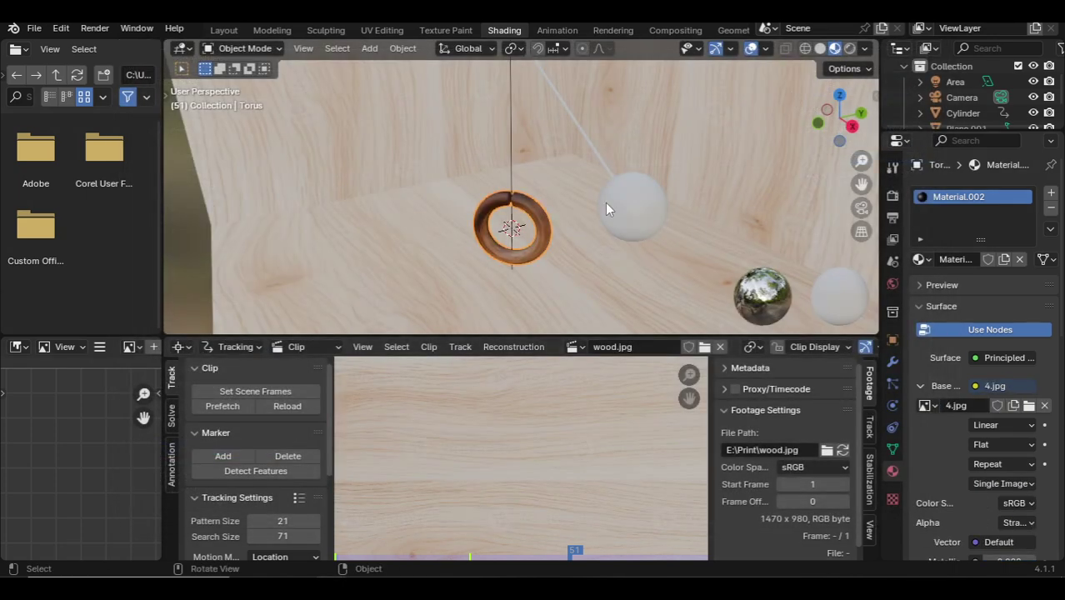
{"action": "left_click", "coordinate": [596, 159]}
Give the pendulum a new material whose base color comes from the 4.jpg image texture.
{"action": "left_click", "coordinate": [992, 257]}
{"action": "left_click", "coordinate": [975, 386]}
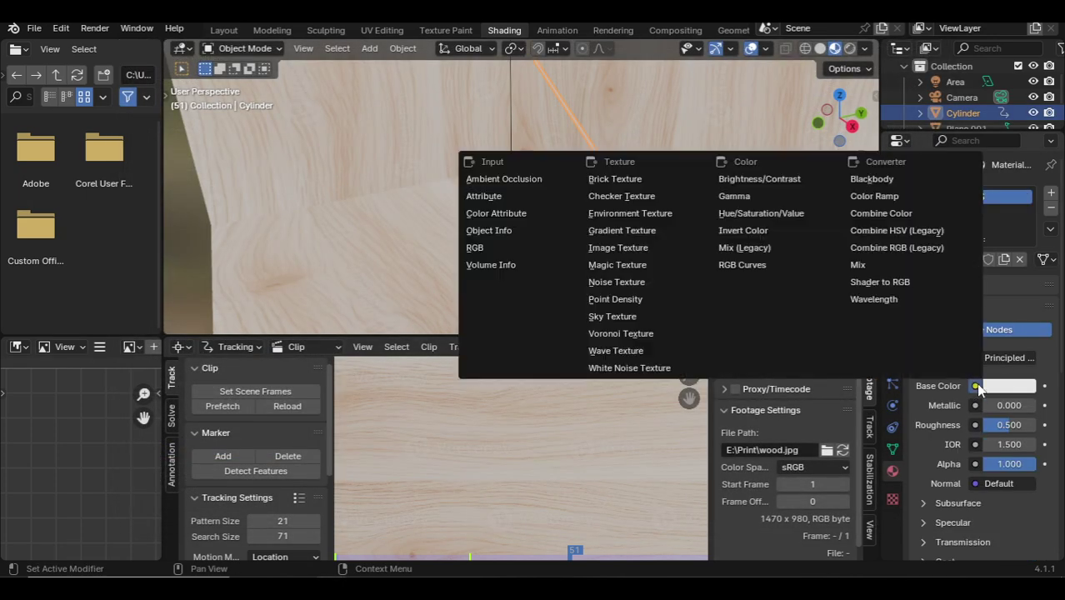
{"action": "left_click", "coordinate": [640, 246]}
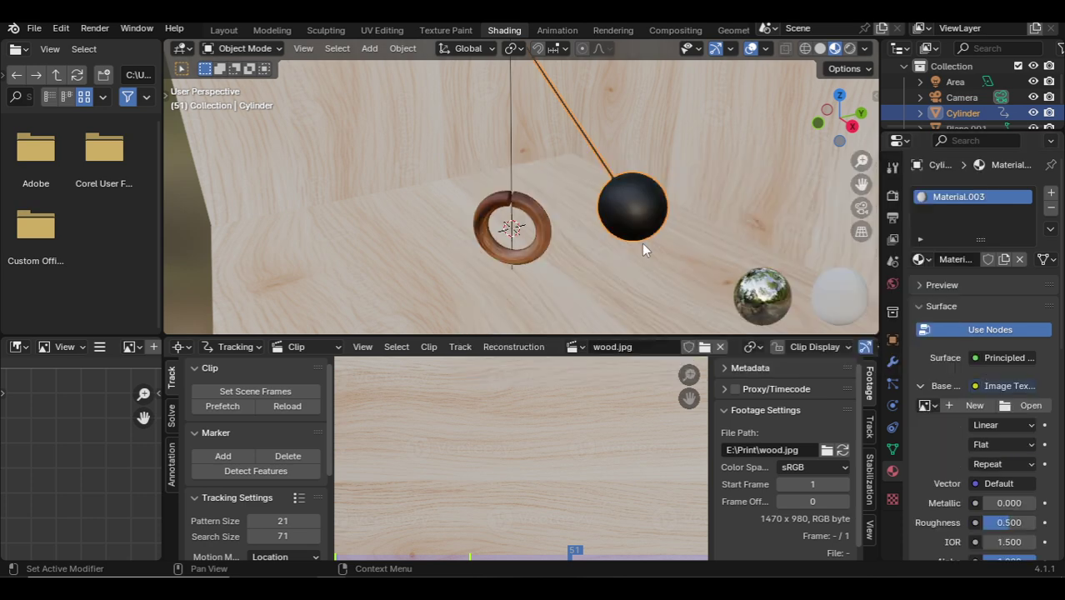
{"action": "left_click", "coordinate": [1029, 405]}
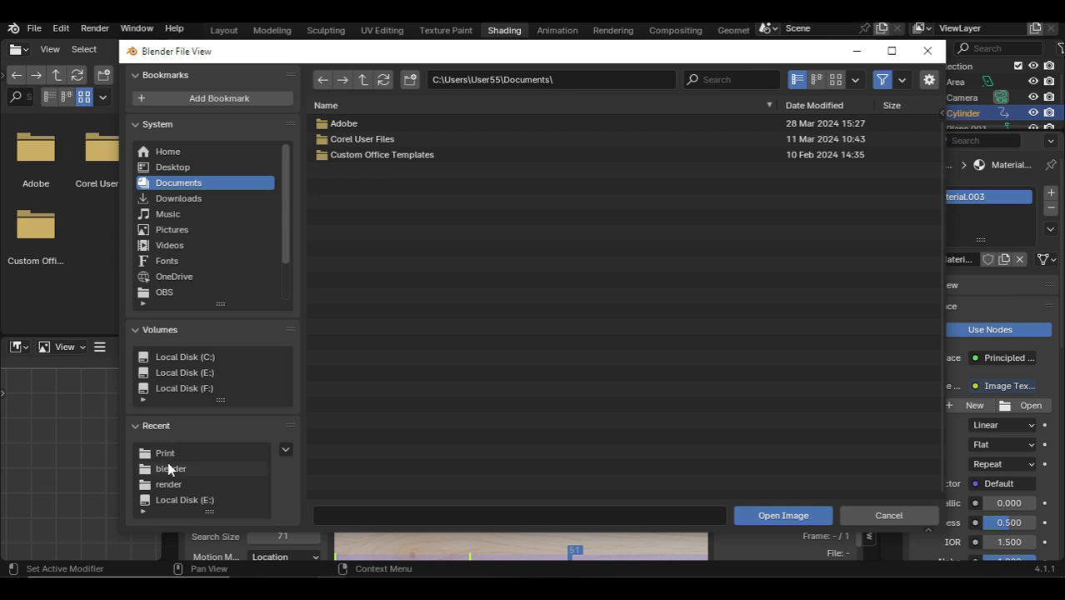
{"action": "left_click", "coordinate": [166, 452]}
{"action": "double_click", "coordinate": [401, 151]}
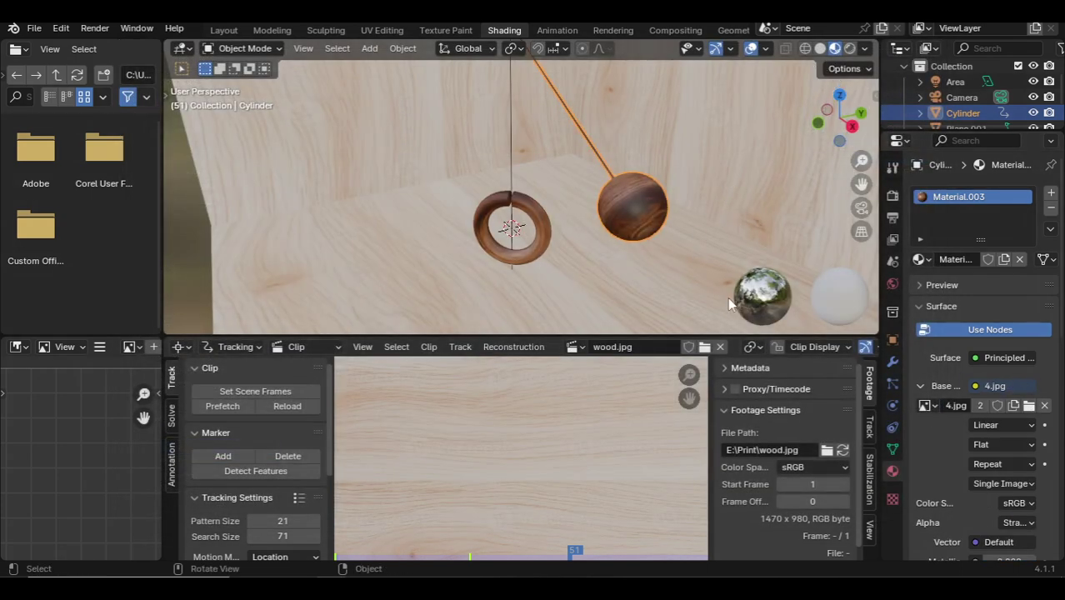
Retexture the torus with 2.jpeg and return to the Layout workspace.
{"action": "left_click", "coordinate": [550, 234]}
{"action": "left_click", "coordinate": [1029, 406]}
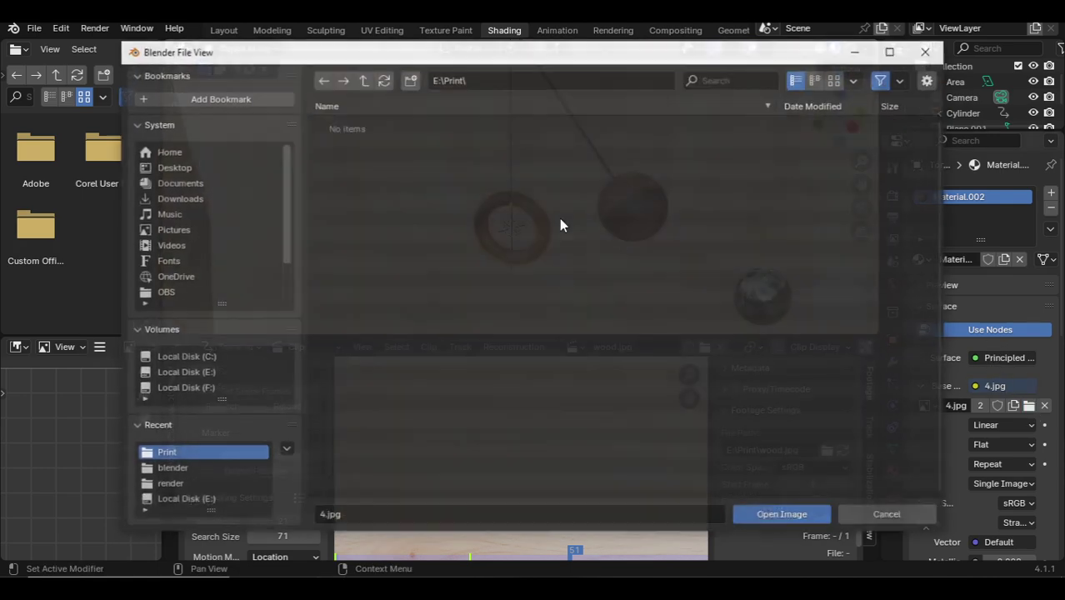
{"action": "double_click", "coordinate": [341, 170]}
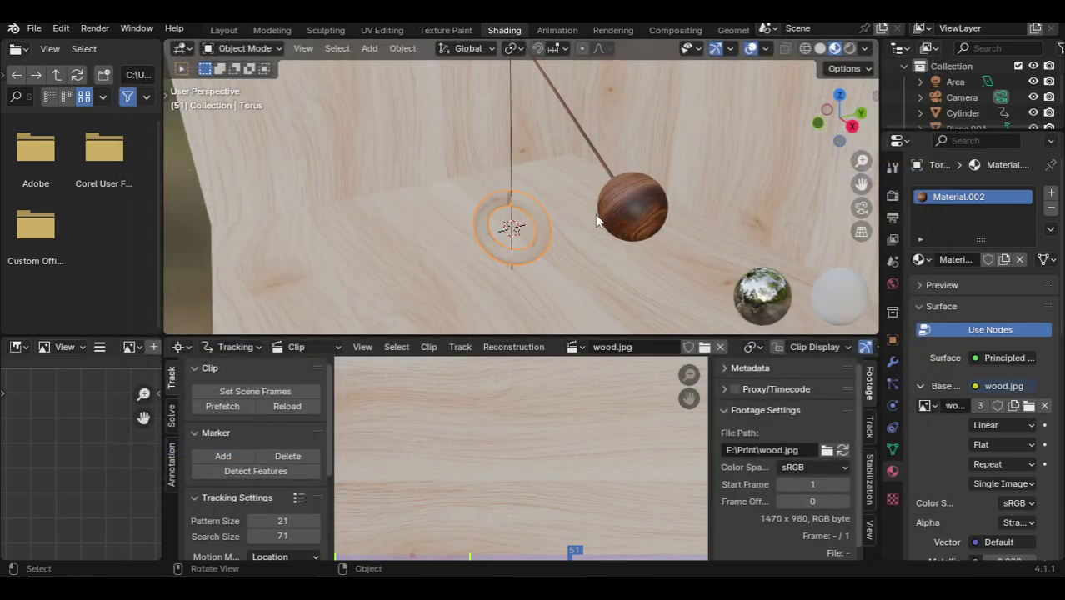
{"action": "left_click", "coordinate": [1029, 405]}
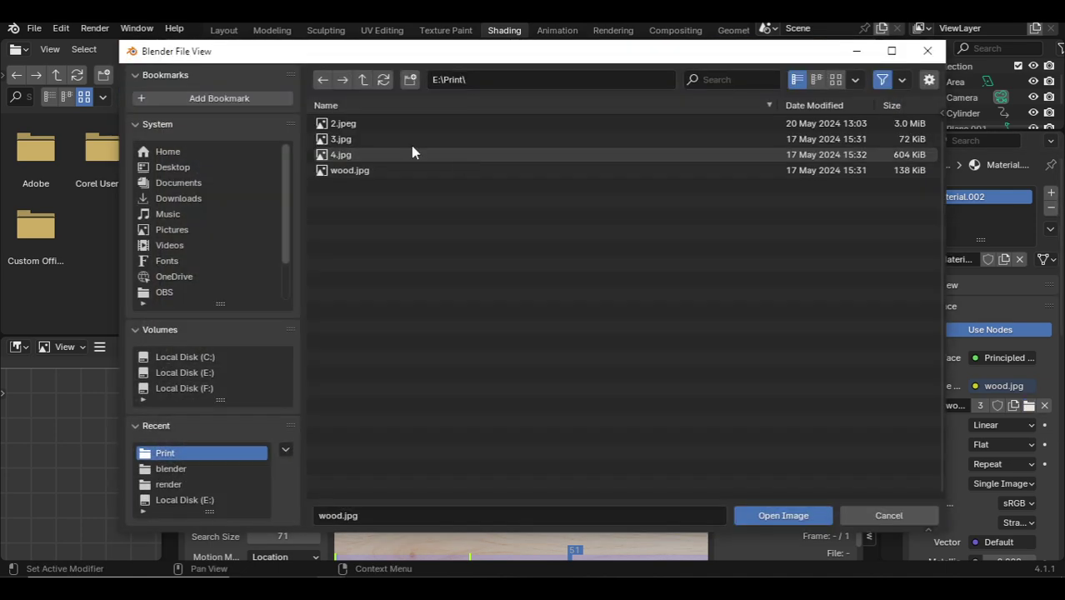
{"action": "left_click", "coordinate": [366, 126]}
{"action": "key", "text": "Escape"}
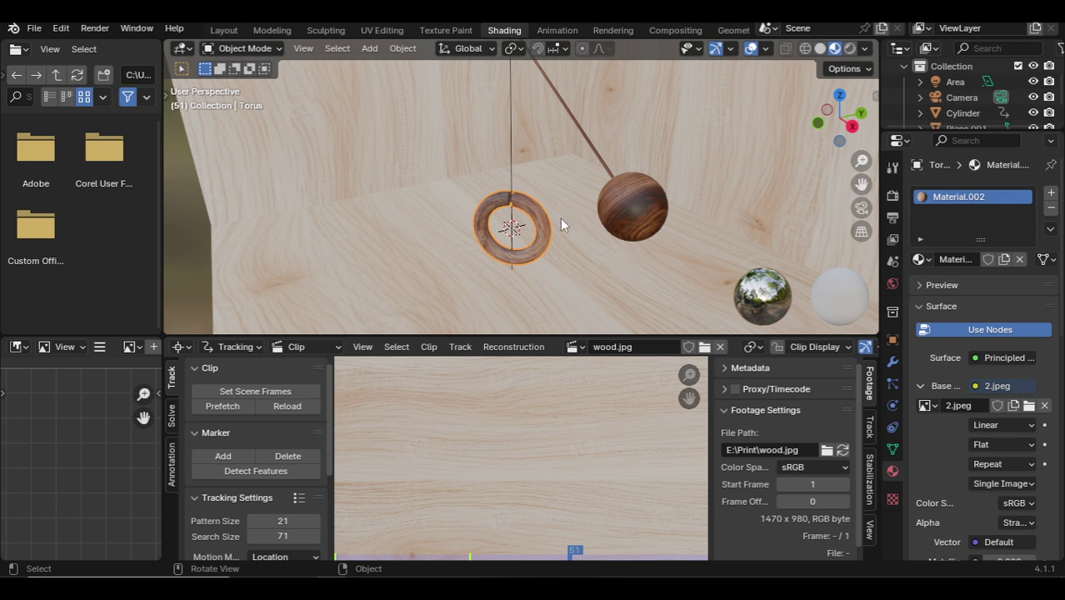
{"action": "left_click", "coordinate": [236, 33]}
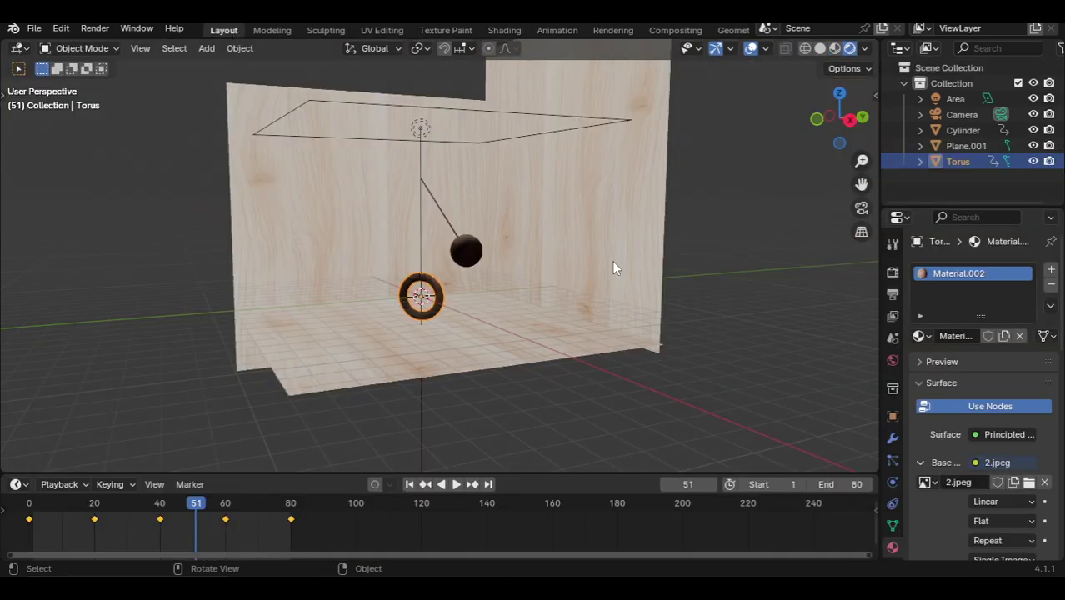
Look through the camera and play the pendulum swing, then stop playback.
{"action": "key", "text": "KP_0"}
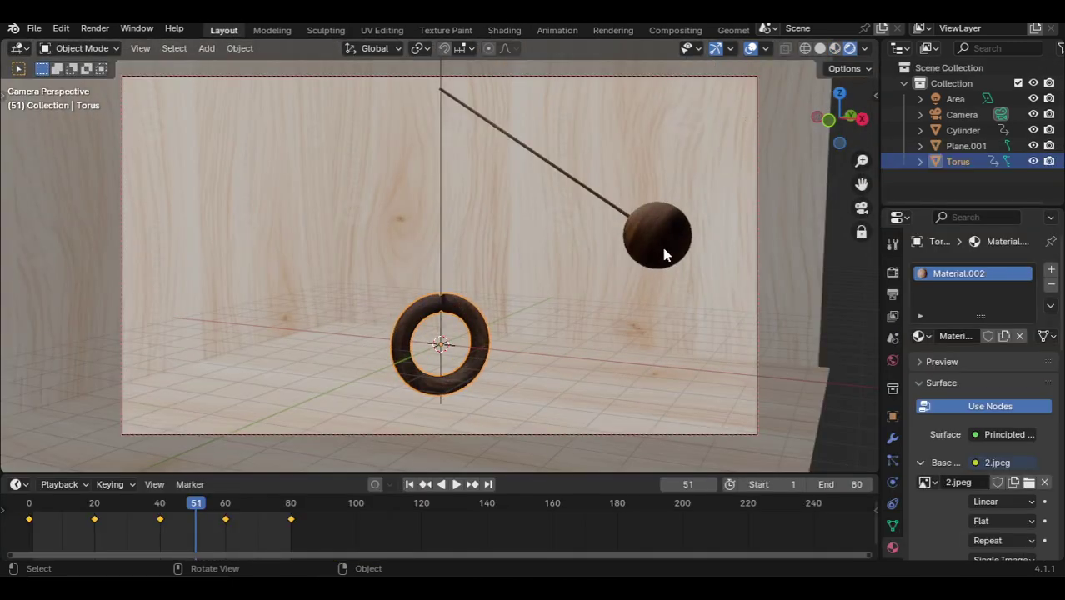
{"action": "key", "text": "space"}
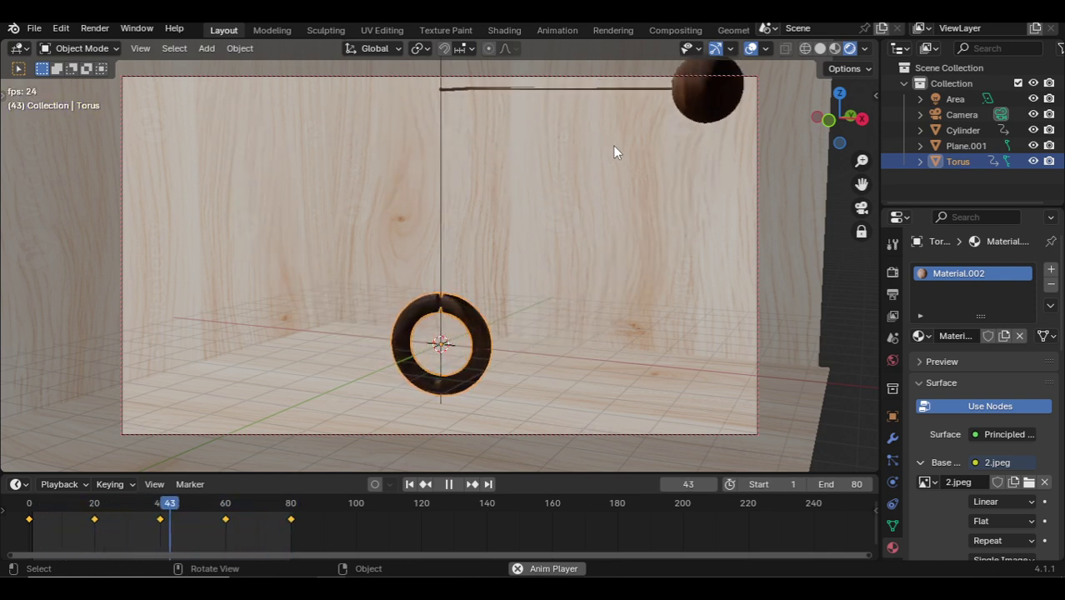
{"action": "left_click", "coordinate": [314, 277]}
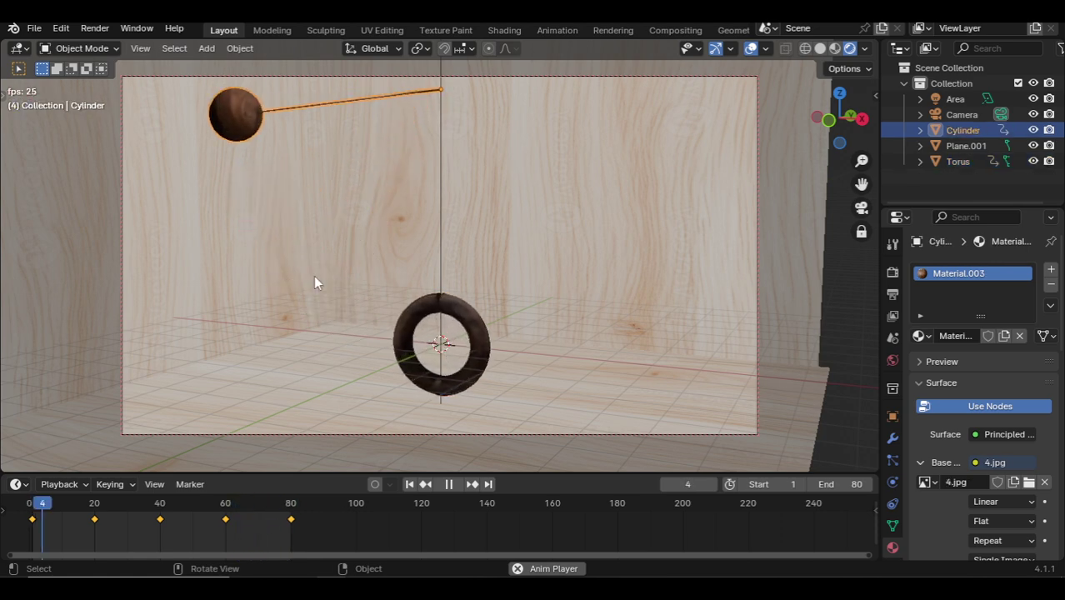
{"action": "left_click", "coordinate": [313, 276]}
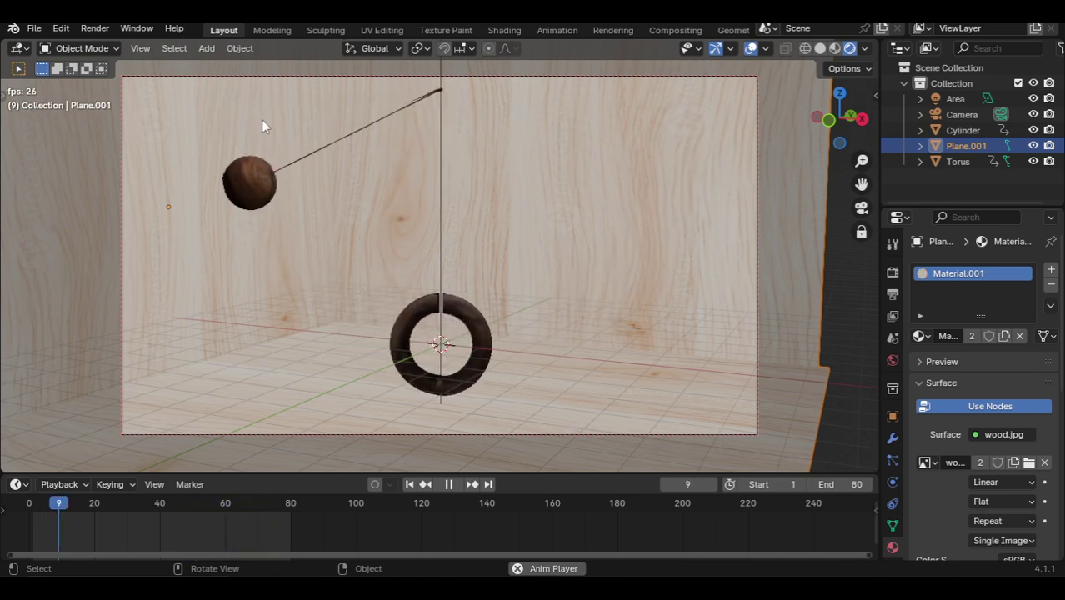
{"action": "key", "text": "space"}
Select the torus ring and shift its first keyframe along the timeline.
{"action": "left_click", "coordinate": [466, 343]}
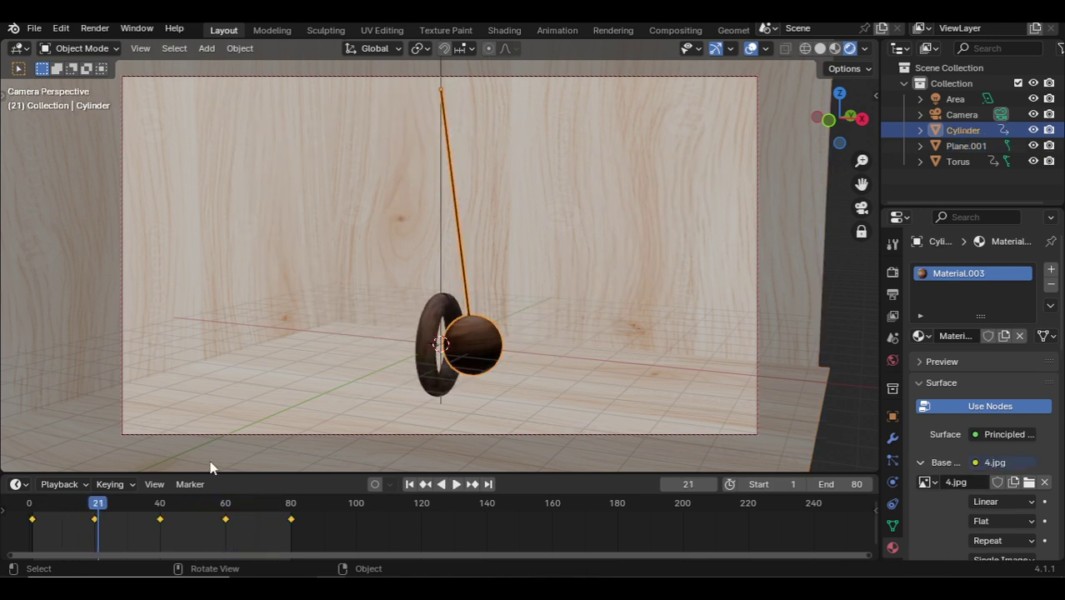
{"action": "left_click", "coordinate": [435, 337]}
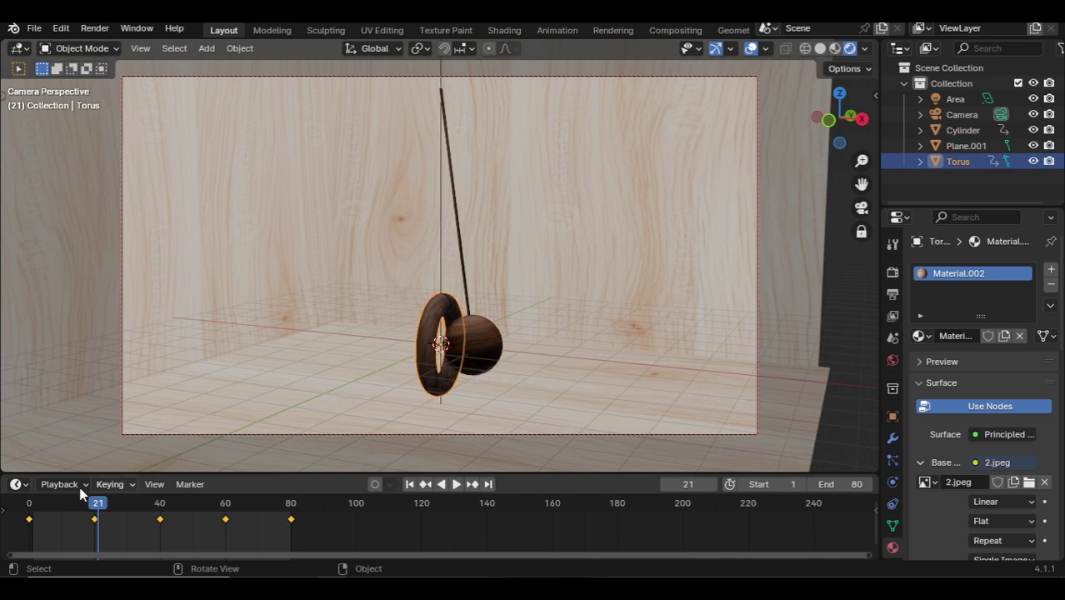
{"action": "key", "text": "g"}
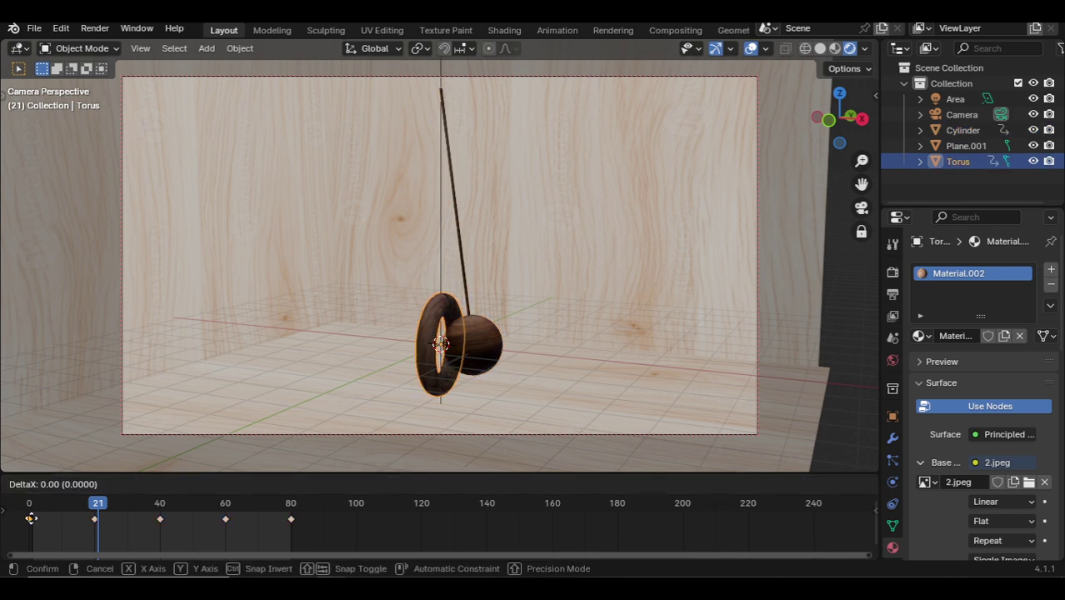
{"action": "left_click", "coordinate": [35, 518]}
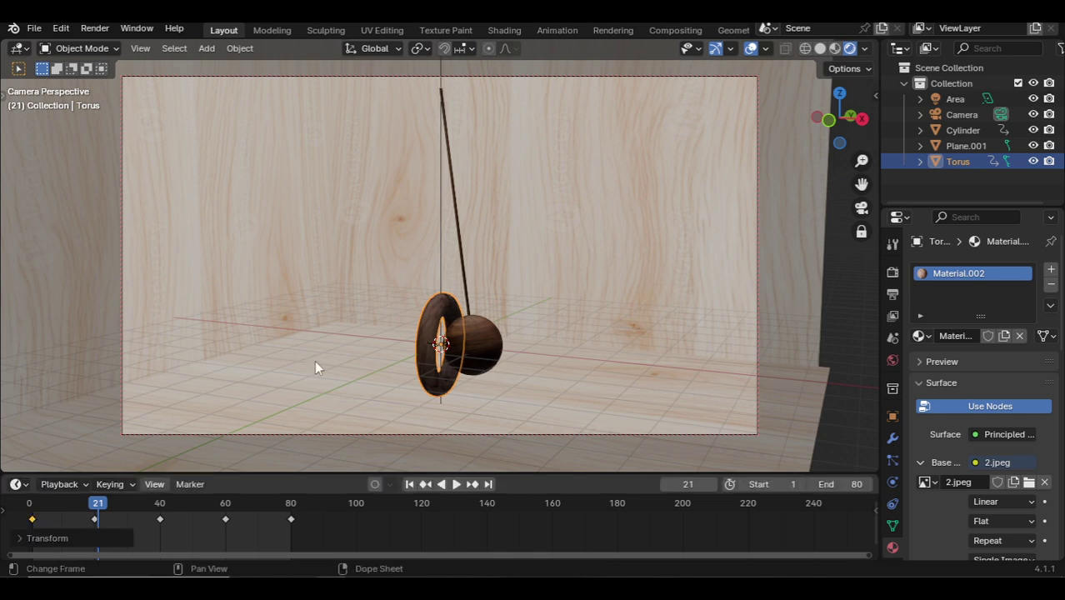
Replay the animation and check it at frame 80 and frame 12.
{"action": "key", "text": "space"}
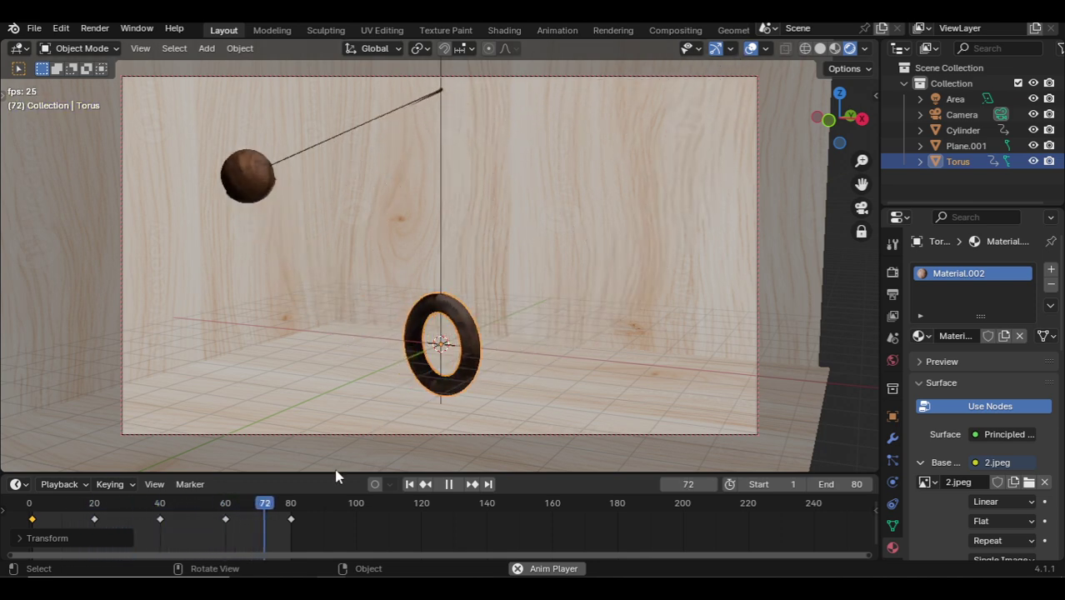
{"action": "key", "text": "space"}
{"action": "key", "text": "space"}
{"action": "left_click", "coordinate": [291, 502]}
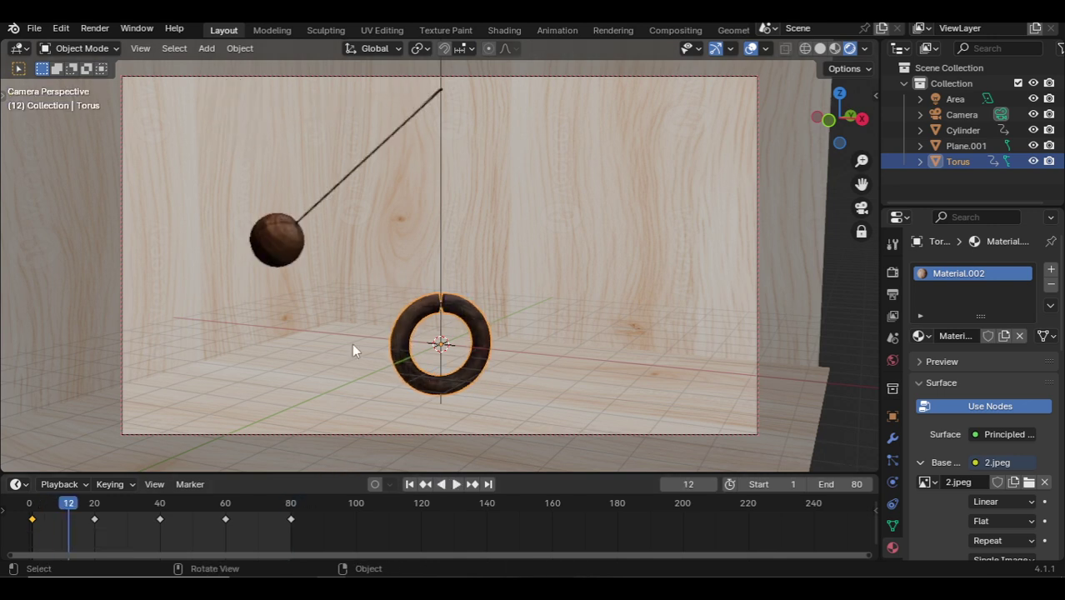
{"action": "key", "text": "space"}
{"action": "left_click", "coordinate": [609, 305]}
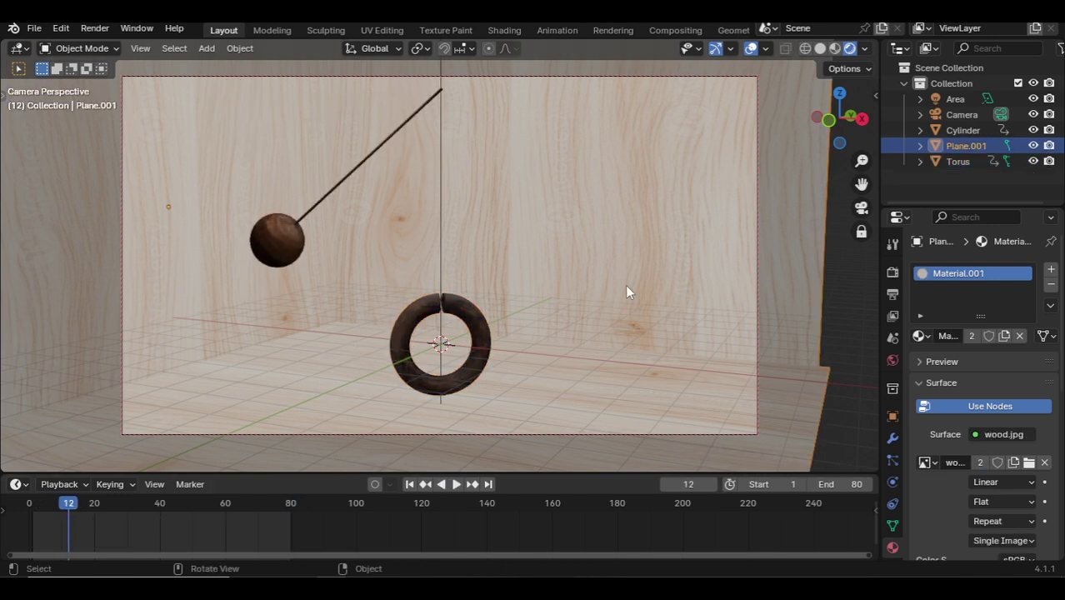
Toggle the maximised 3D view on and off with Ctrl+Space.
{"action": "key", "text": "n"}
{"action": "key", "text": "n"}
{"action": "key", "text": "ctrl+space"}
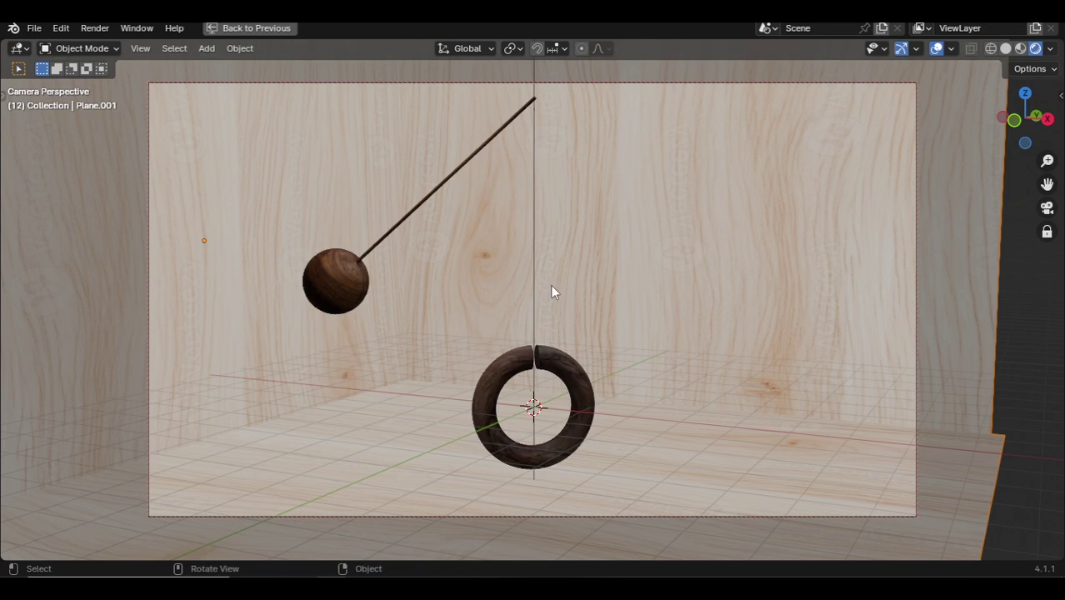
{"action": "key", "text": "ctrl+space"}
{"action": "key", "text": "ctrl+space"}
{"action": "key", "text": "ctrl+space"}
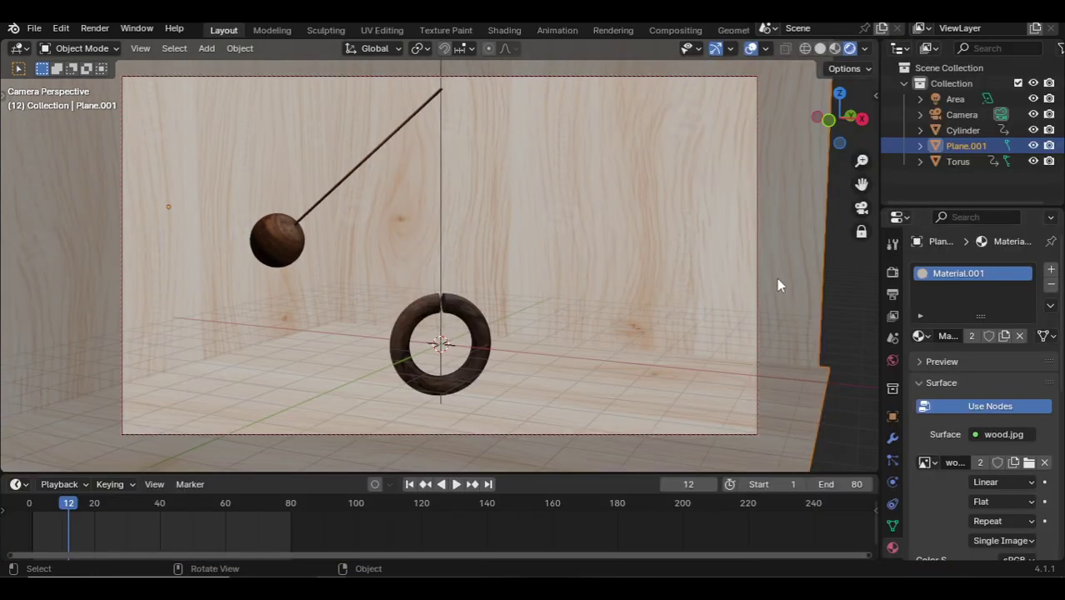
Lower the area light's power to 200 W, then select the box walls and exit camera view.
{"action": "left_click", "coordinate": [971, 100]}
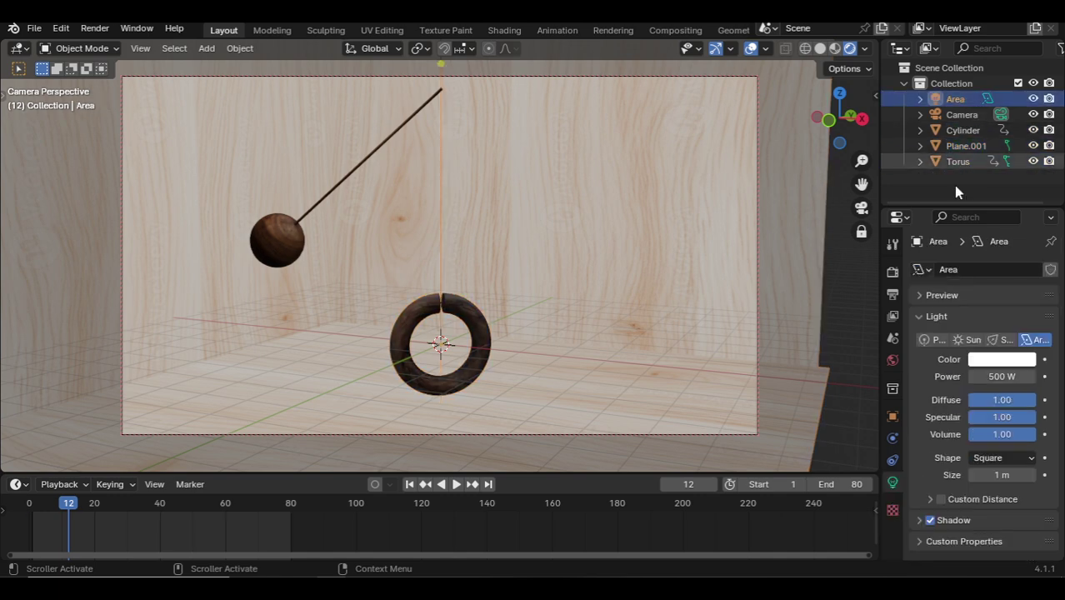
{"action": "left_click", "coordinate": [989, 377]}
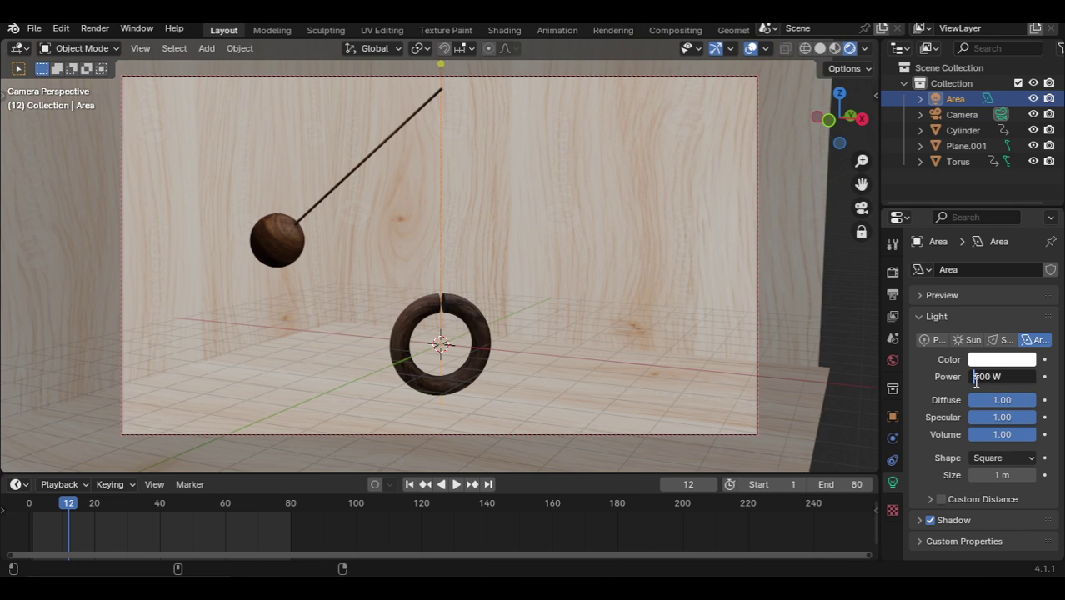
{"action": "type", "text": "2"}
{"action": "key", "text": "Return"}
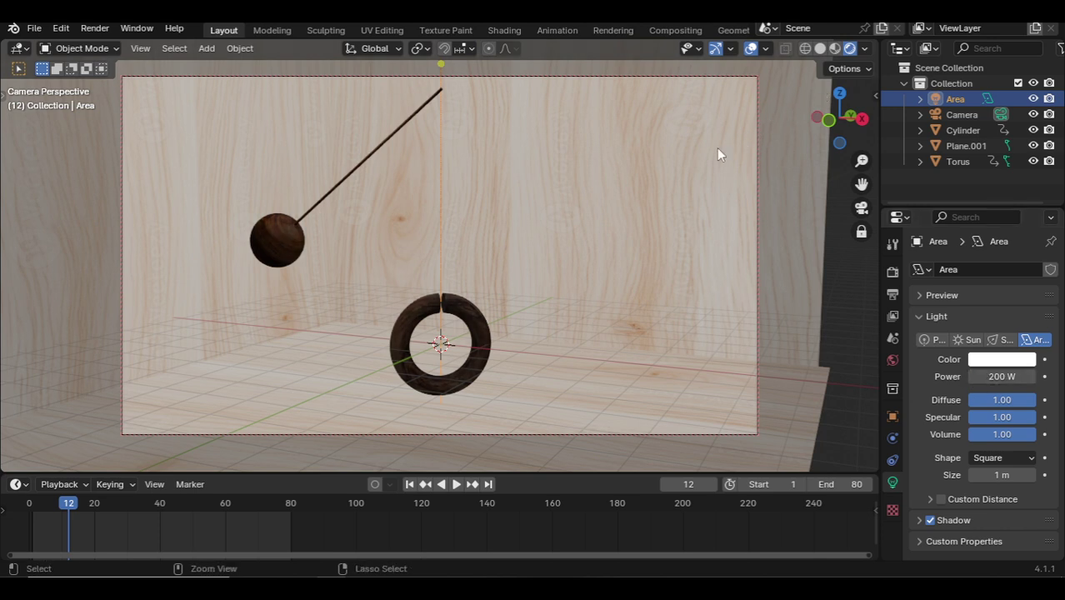
{"action": "left_click", "coordinate": [775, 249]}
{"action": "key", "text": "KP_0"}
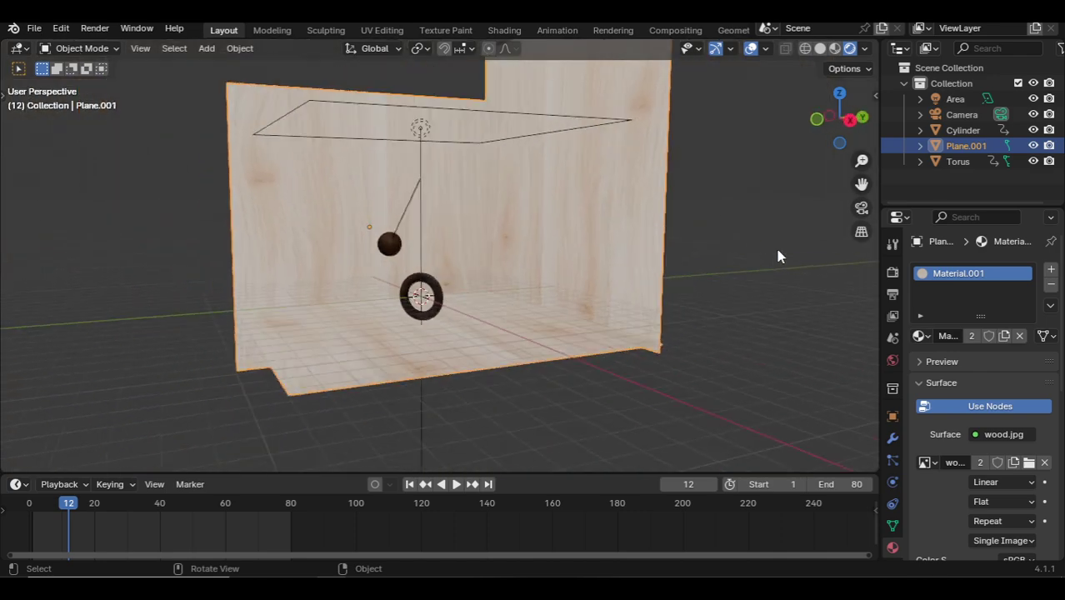
Orbit around the box and set the render engine to Cycles.
{"action": "left_click", "coordinate": [769, 255]}
{"action": "middle_click_drag", "start_coordinate": [769, 255], "coordinate": [496, 230]}
{"action": "left_click", "coordinate": [892, 273]}
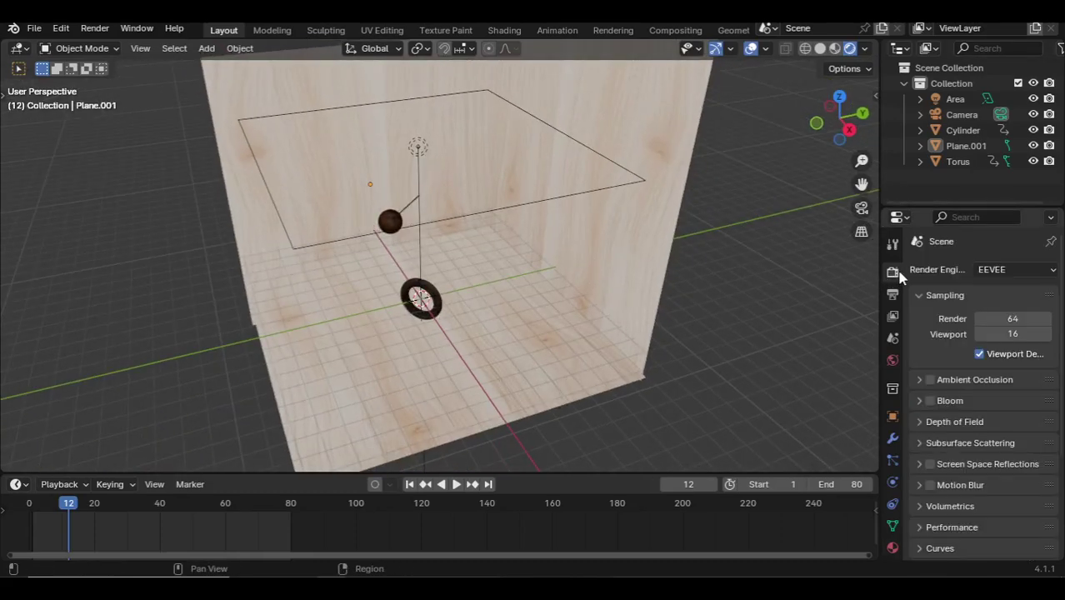
{"action": "left_click", "coordinate": [1005, 269]}
{"action": "left_click", "coordinate": [992, 322]}
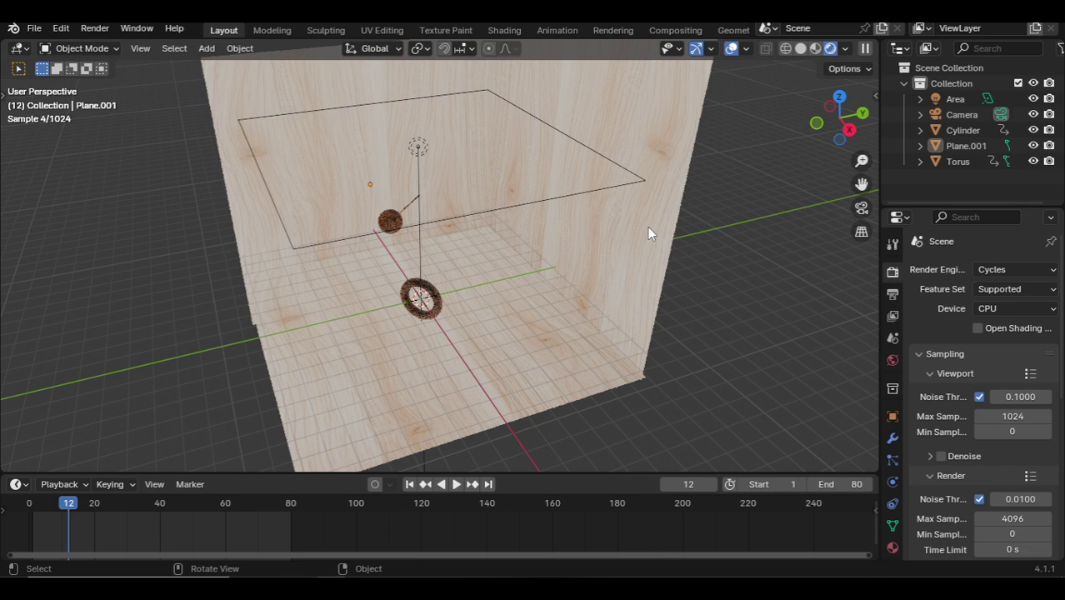
Move the wooden box down along Z, deselect it, and return to camera view.
{"action": "left_click", "coordinate": [668, 263]}
{"action": "left_click_drag", "start_coordinate": [692, 270], "coordinate": [662, 375]}
{"action": "key", "text": "Escape"}
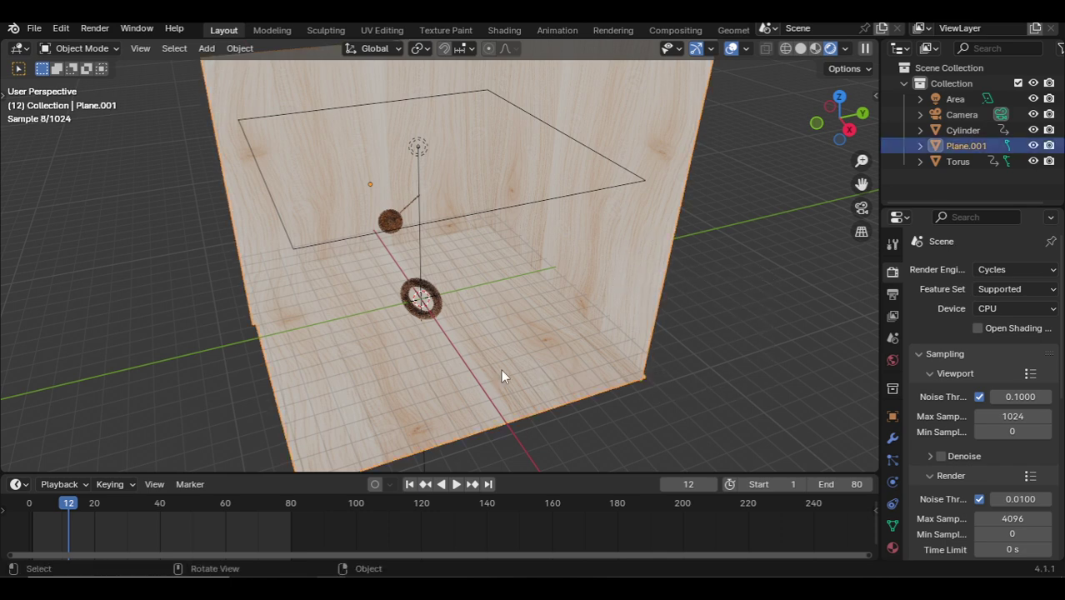
{"action": "key", "text": "g"}
{"action": "key", "text": "z"}
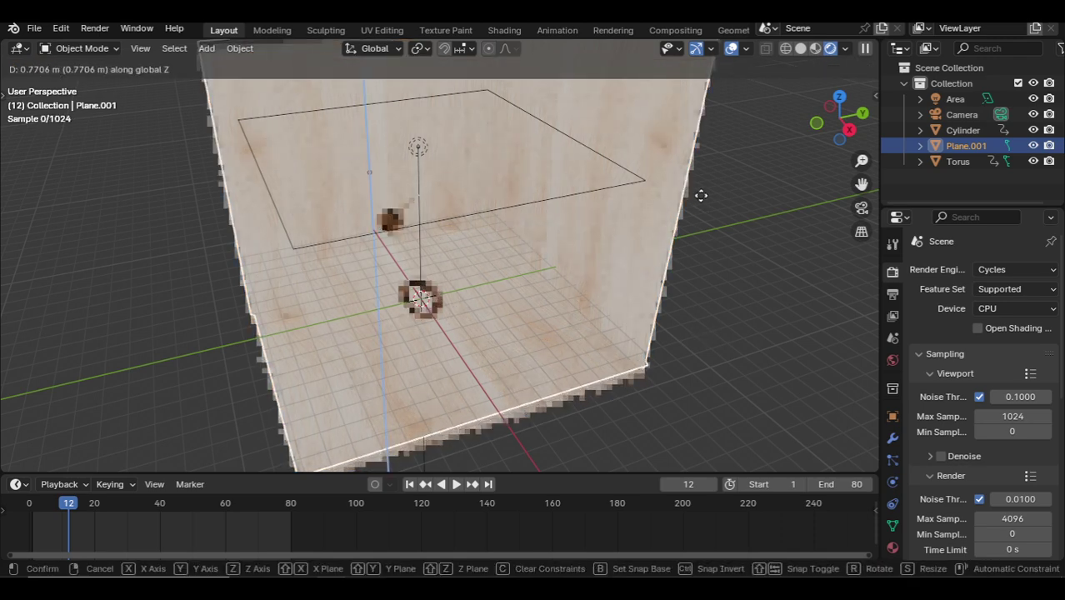
{"action": "left_click", "coordinate": [702, 167]}
{"action": "key", "text": "g"}
{"action": "key", "text": "z"}
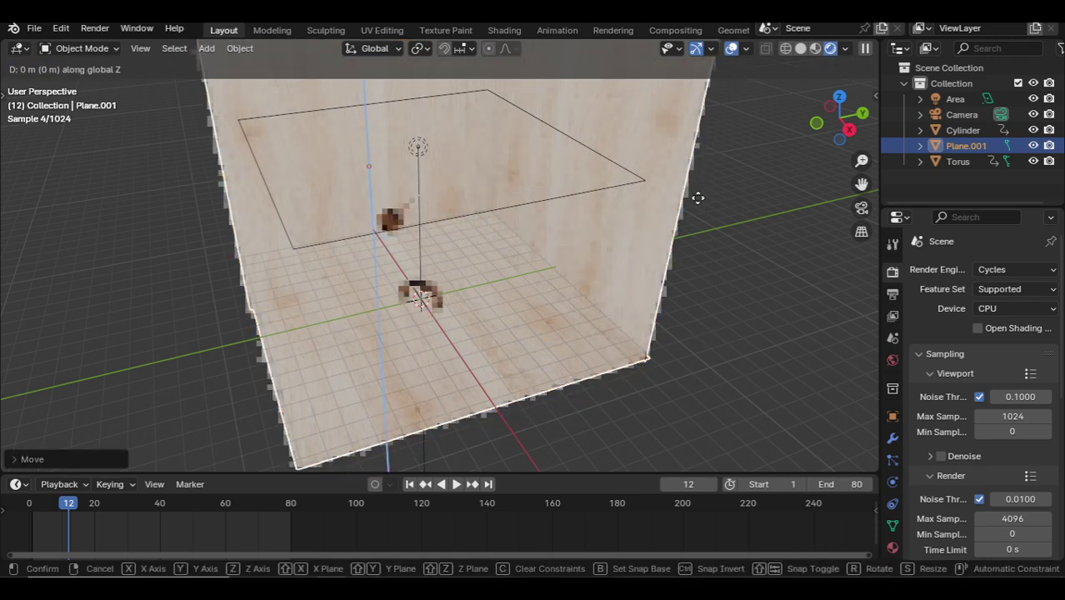
{"action": "left_click", "coordinate": [698, 382]}
{"action": "key", "text": "alt+a"}
{"action": "key", "text": "KP_0"}
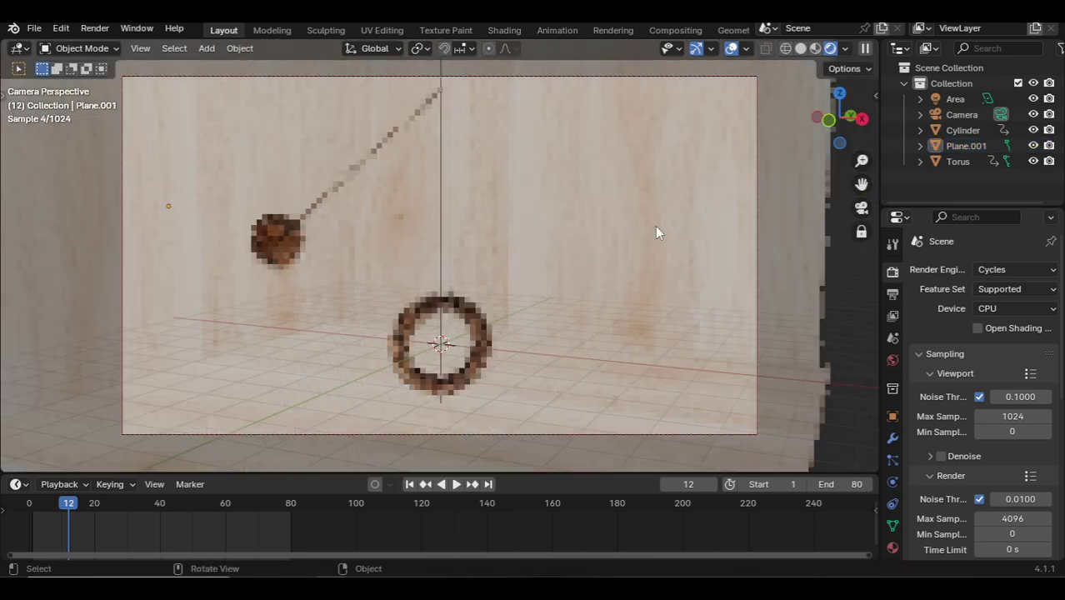
Set the area light's power to 500 W.
{"action": "left_click", "coordinate": [440, 169]}
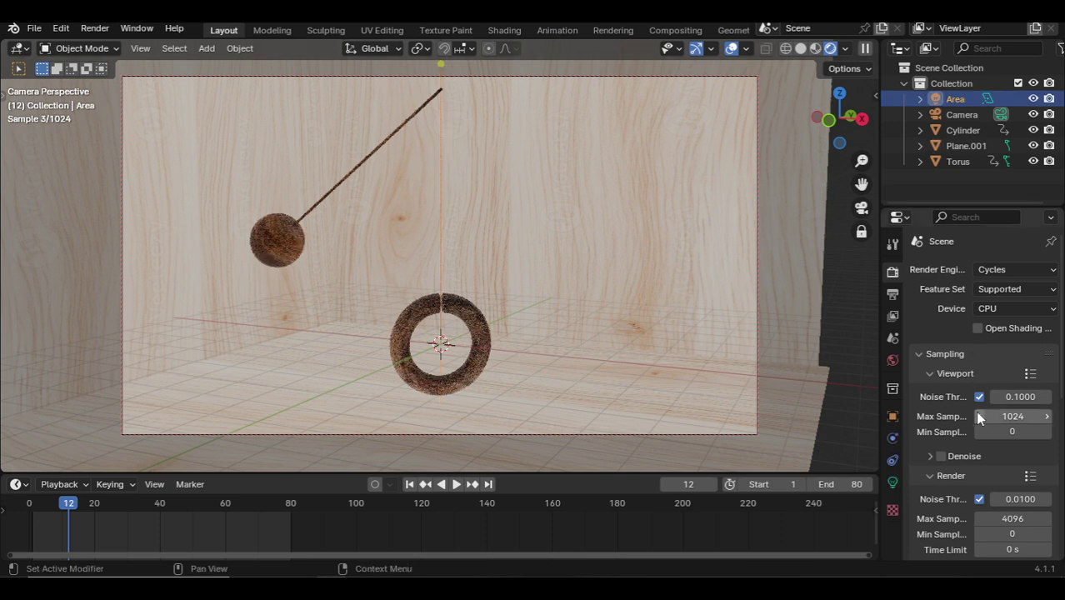
{"action": "left_click", "coordinate": [892, 483]}
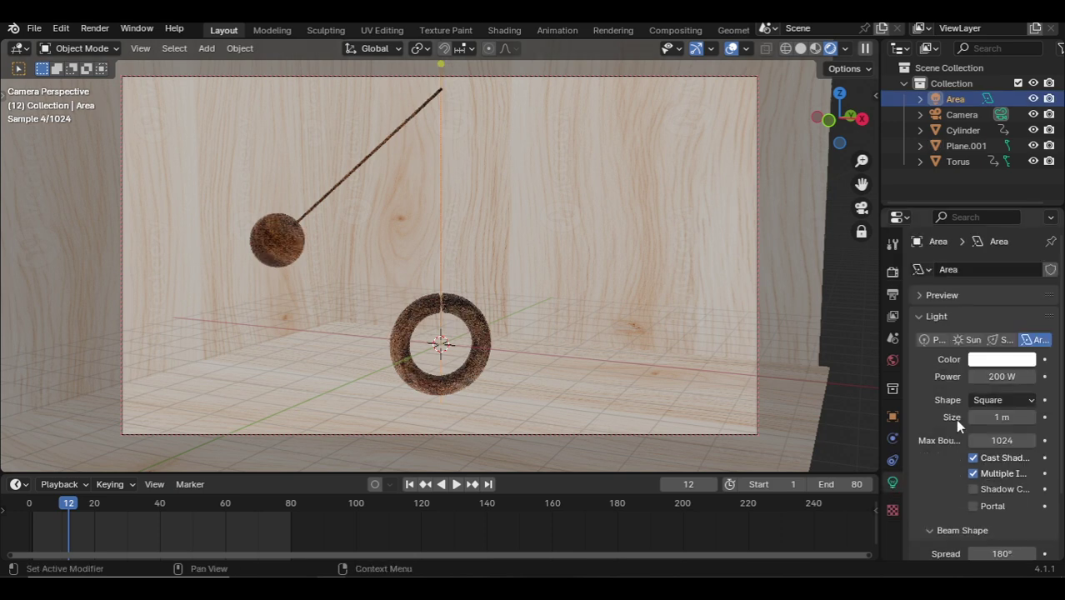
{"action": "left_click", "coordinate": [990, 376]}
{"action": "key", "text": "Return"}
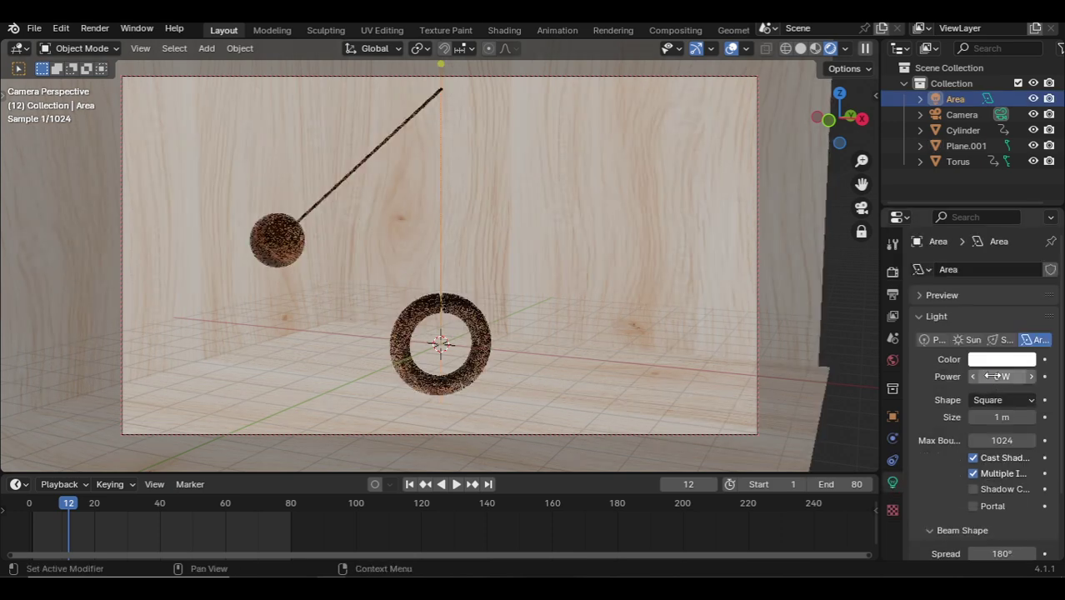
{"action": "left_click", "coordinate": [993, 376]}
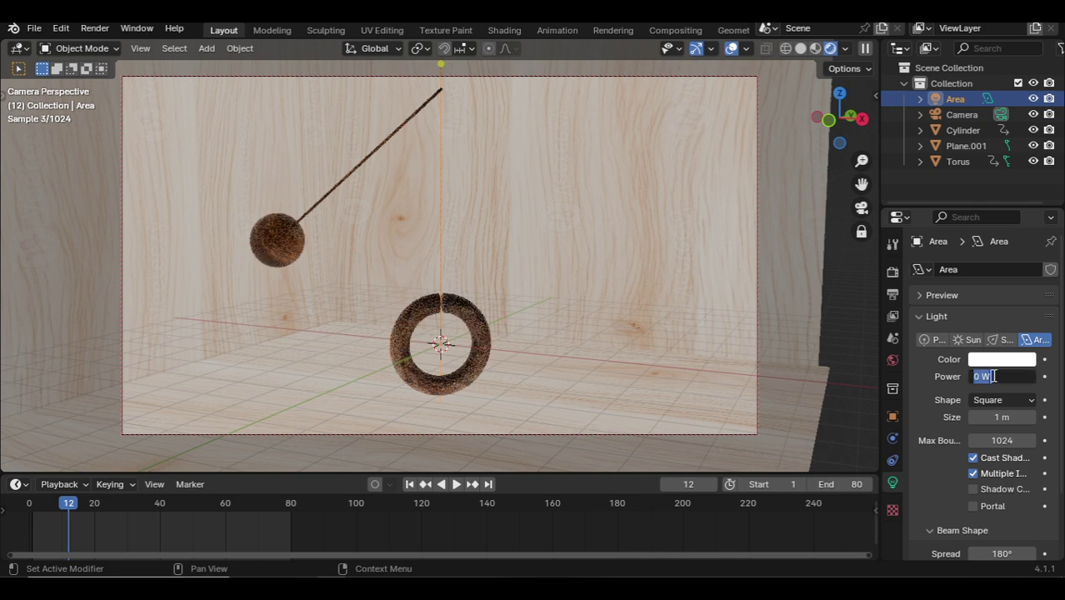
{"action": "type", "text": "500"}
{"action": "key", "text": "Return"}
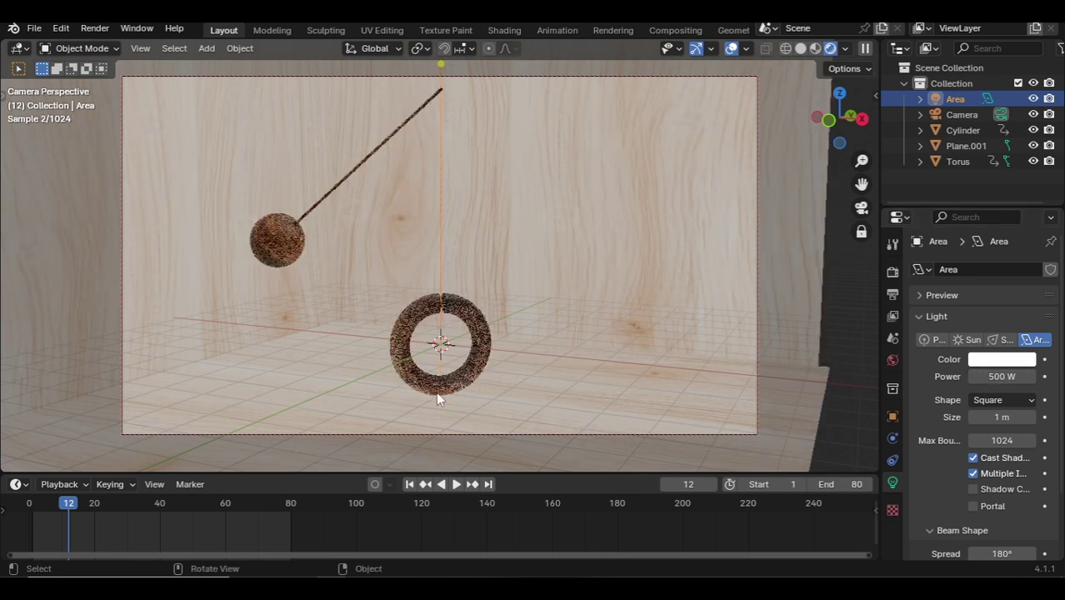
Switch the render engine back to EEVEE.
{"action": "left_click", "coordinate": [893, 271]}
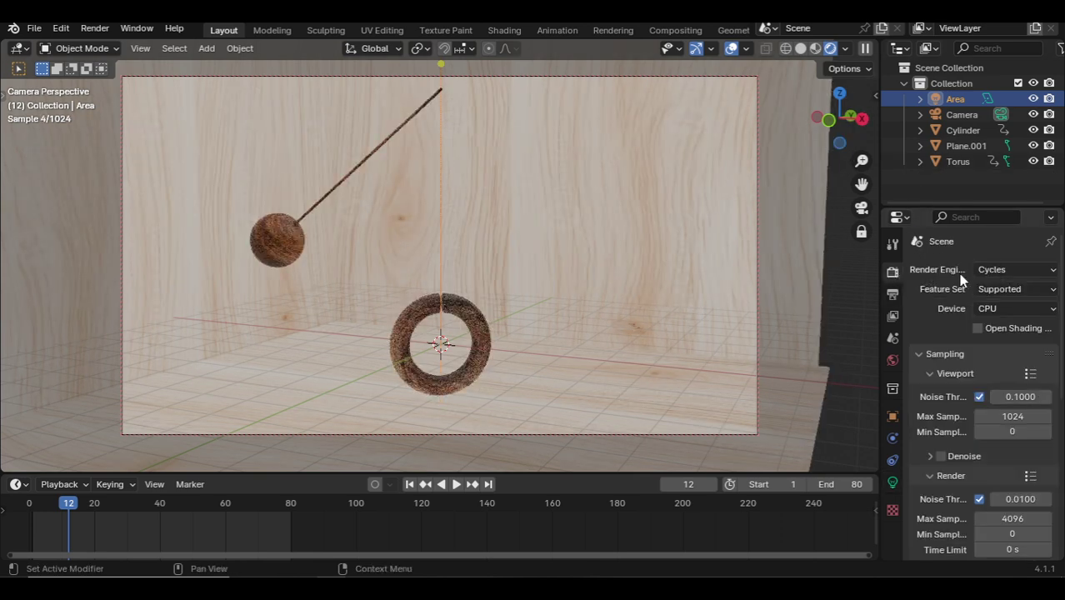
{"action": "left_click", "coordinate": [1048, 271]}
{"action": "left_click", "coordinate": [1022, 286]}
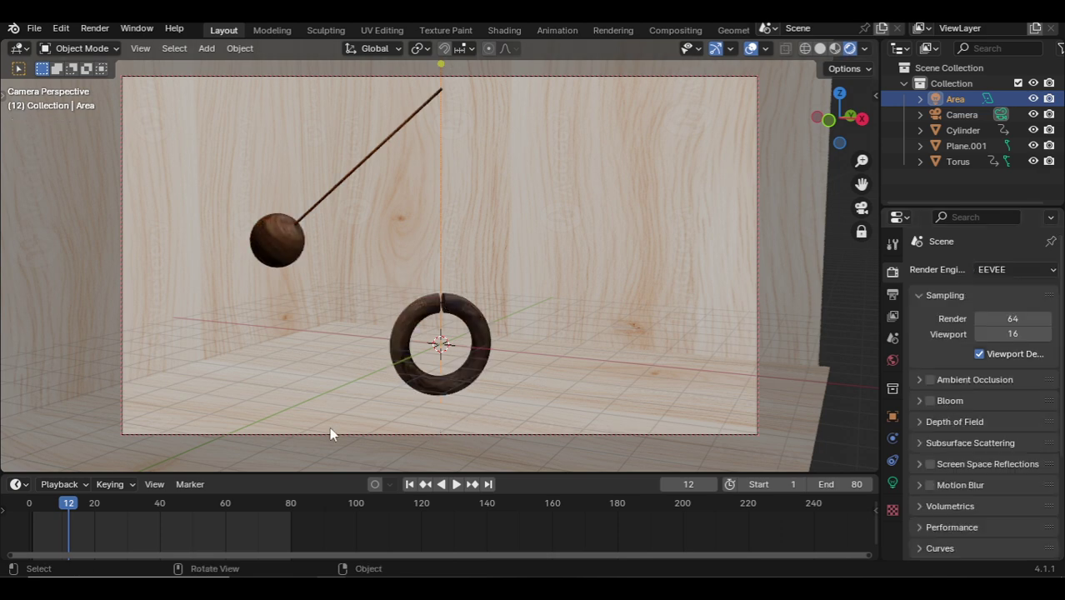
Play and scrub the animation, stopping at frame 59 with the pendulum selected.
{"action": "key", "text": "space"}
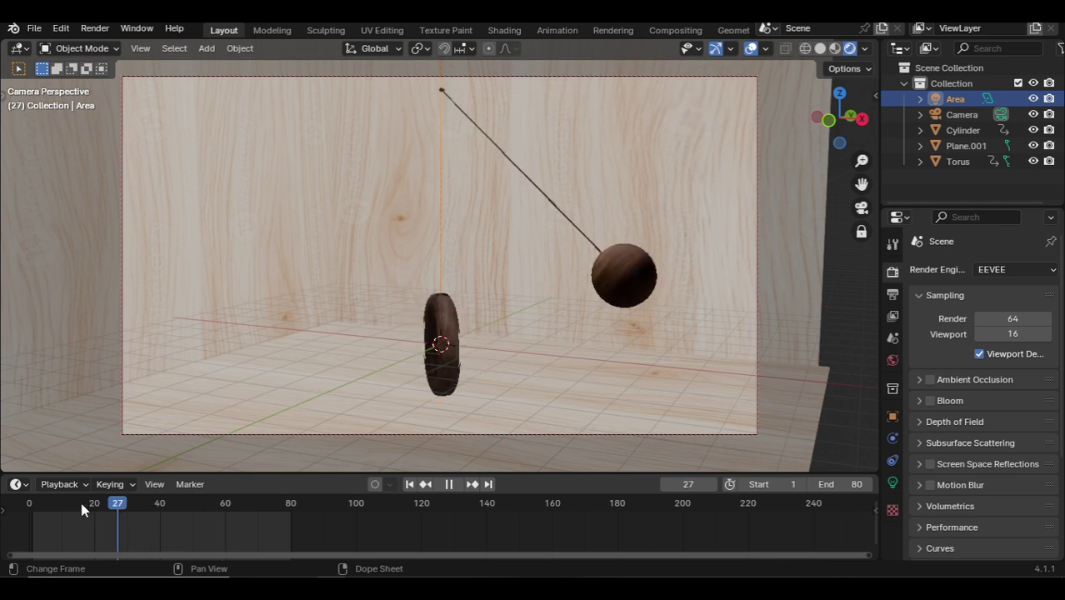
{"action": "left_click_drag", "start_coordinate": [174, 500], "coordinate": [29, 510]}
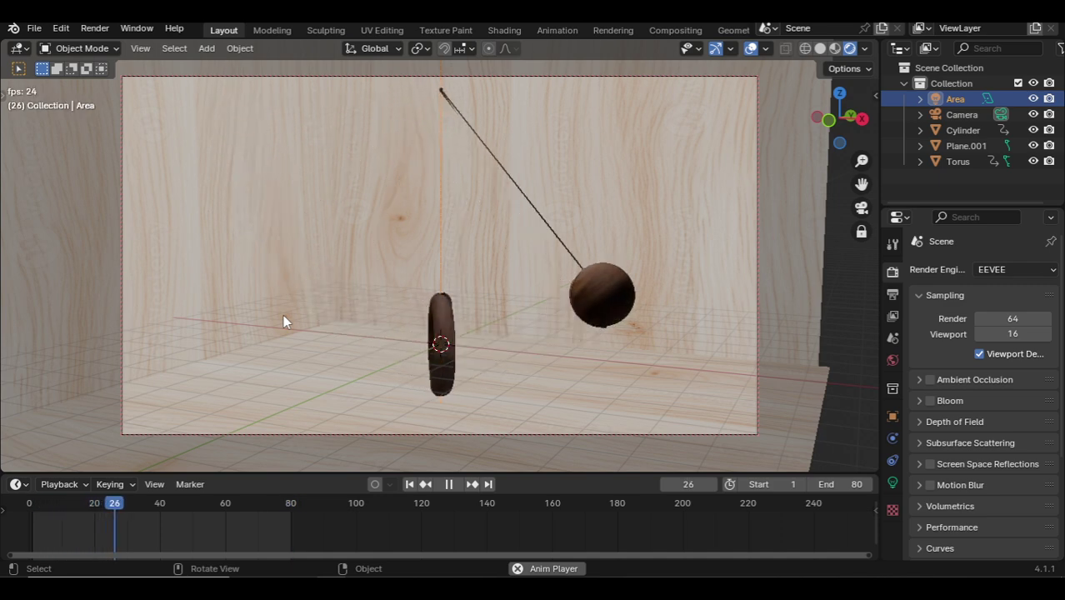
{"action": "key", "text": "space"}
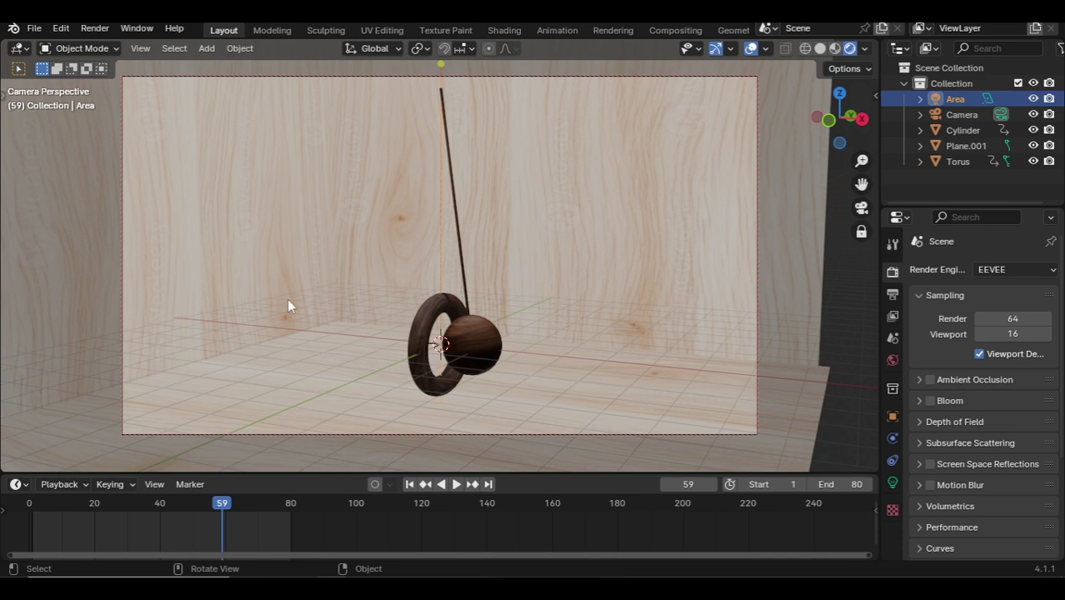
{"action": "left_click", "coordinate": [299, 335]}
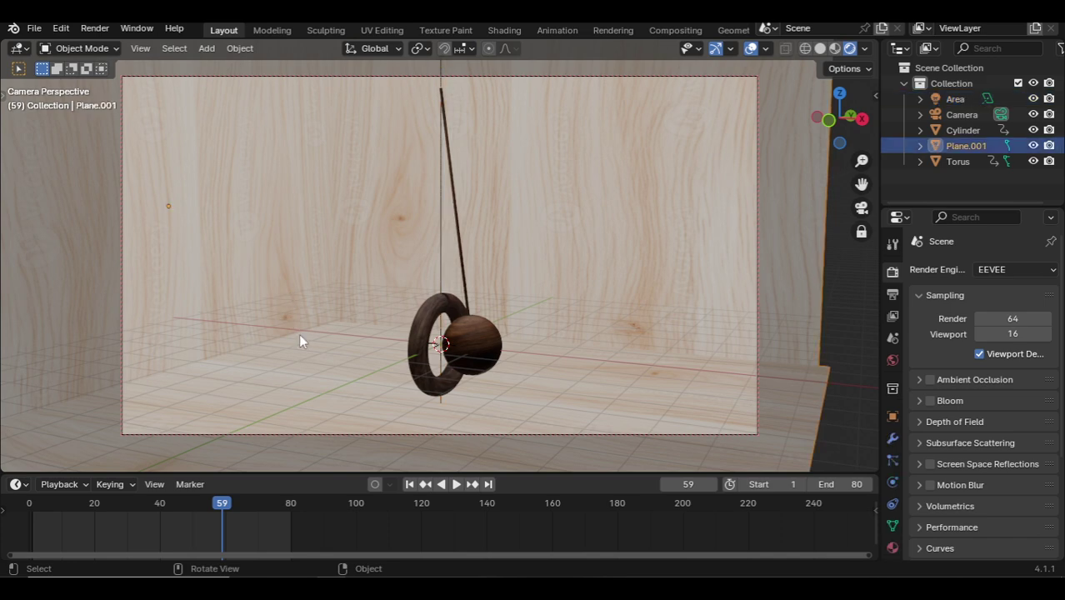
{"action": "left_click", "coordinate": [500, 354]}
Save the file as 'final animation.blend' and resume playing the animation.
{"action": "key", "text": "ctrl+s"}
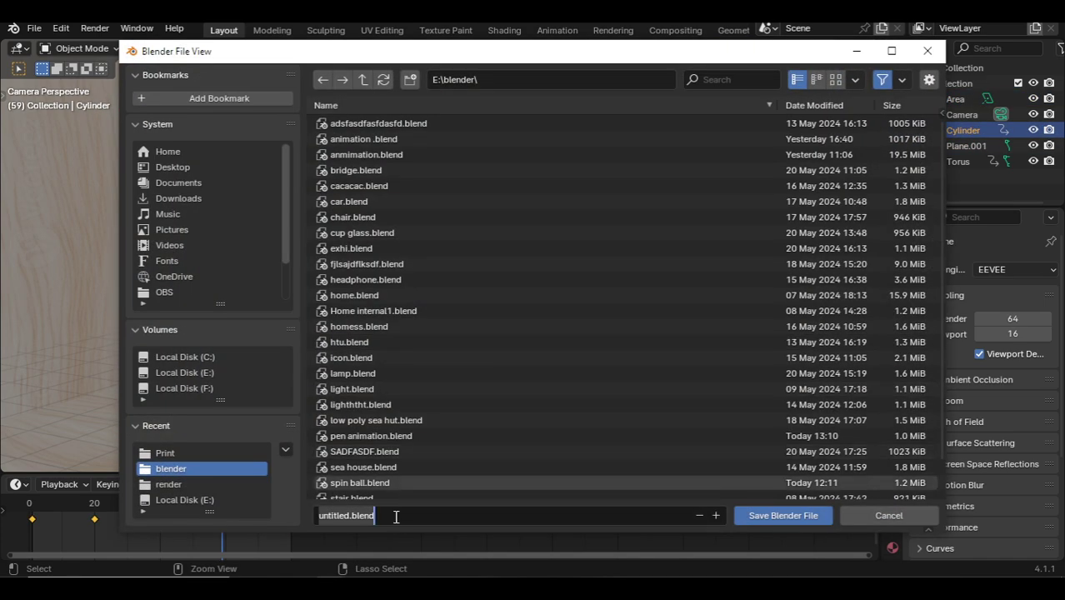
{"action": "type", "text": "final animation"}
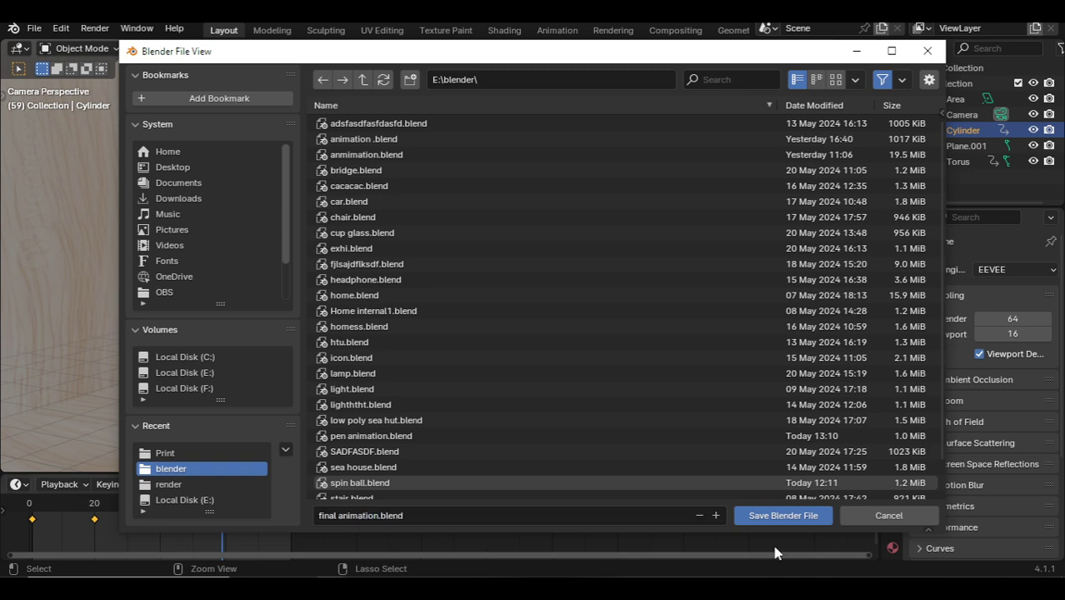
{"action": "left_click", "coordinate": [780, 515]}
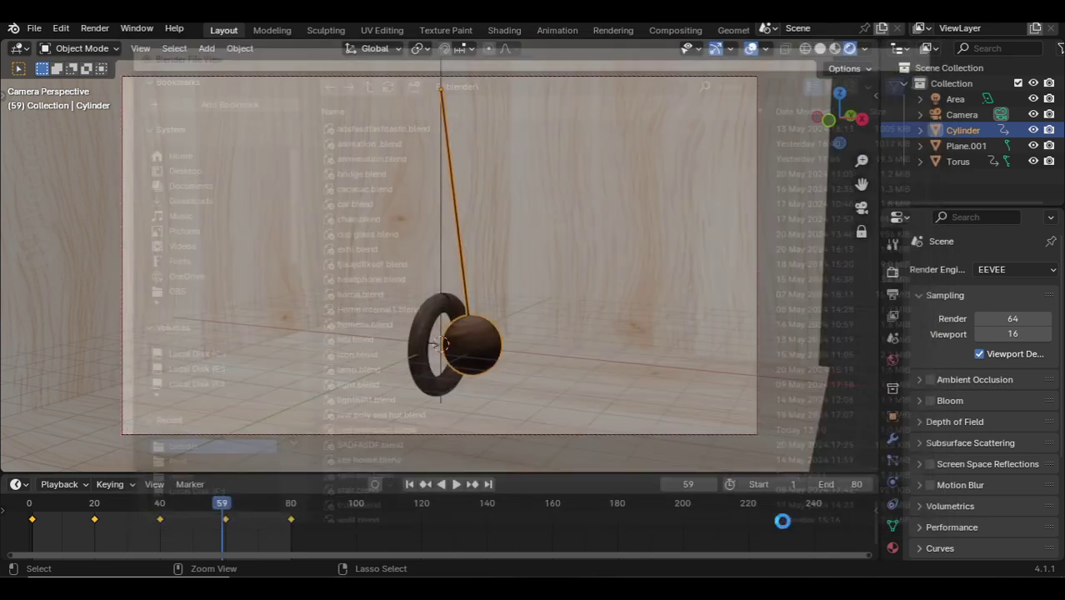
{"action": "left_click", "coordinate": [669, 371]}
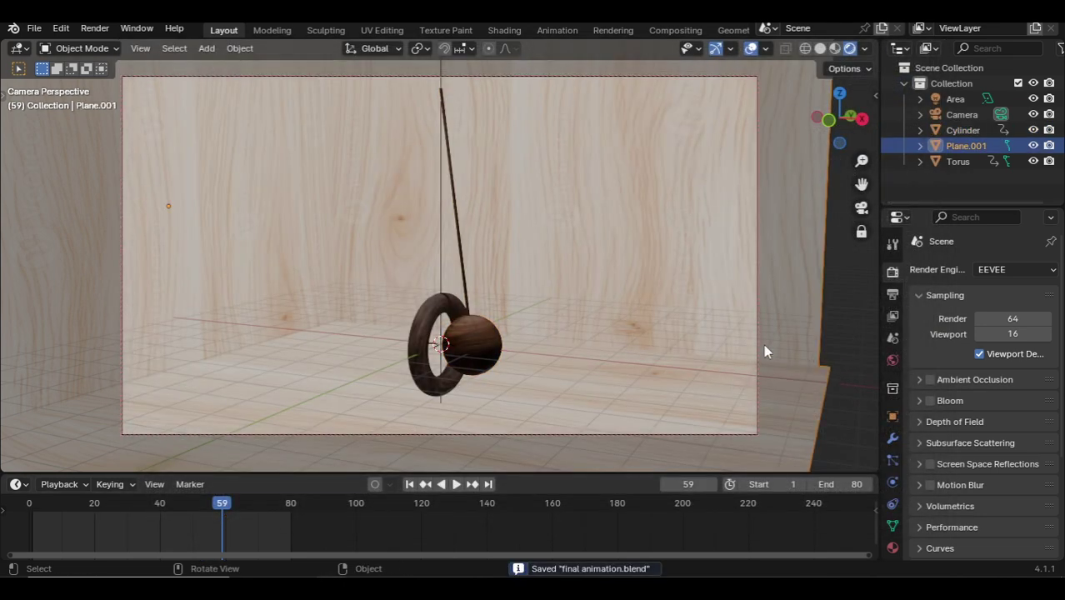
{"action": "key", "text": "space"}
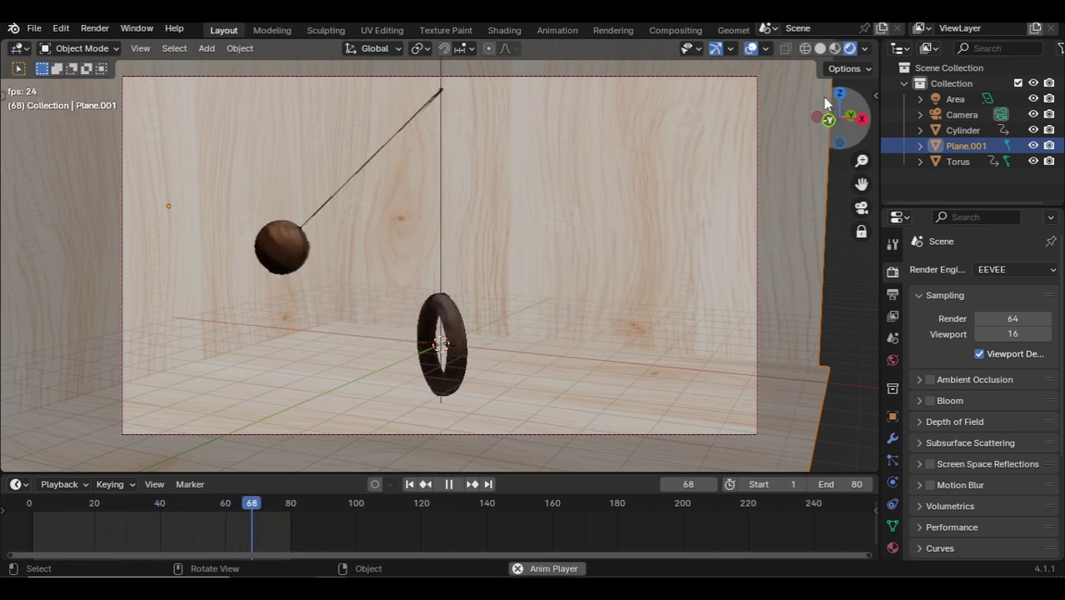
Hide the overlays, maximise the camera view, then play and pause the swinging pendulum.
{"action": "left_click", "coordinate": [751, 48]}
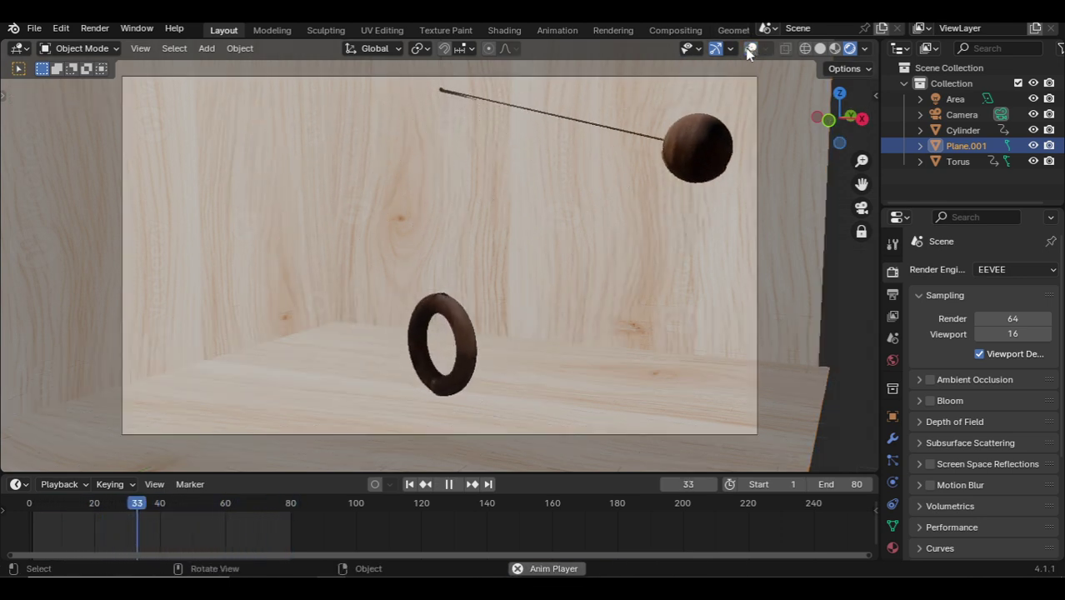
{"action": "key", "text": "ctrl+space"}
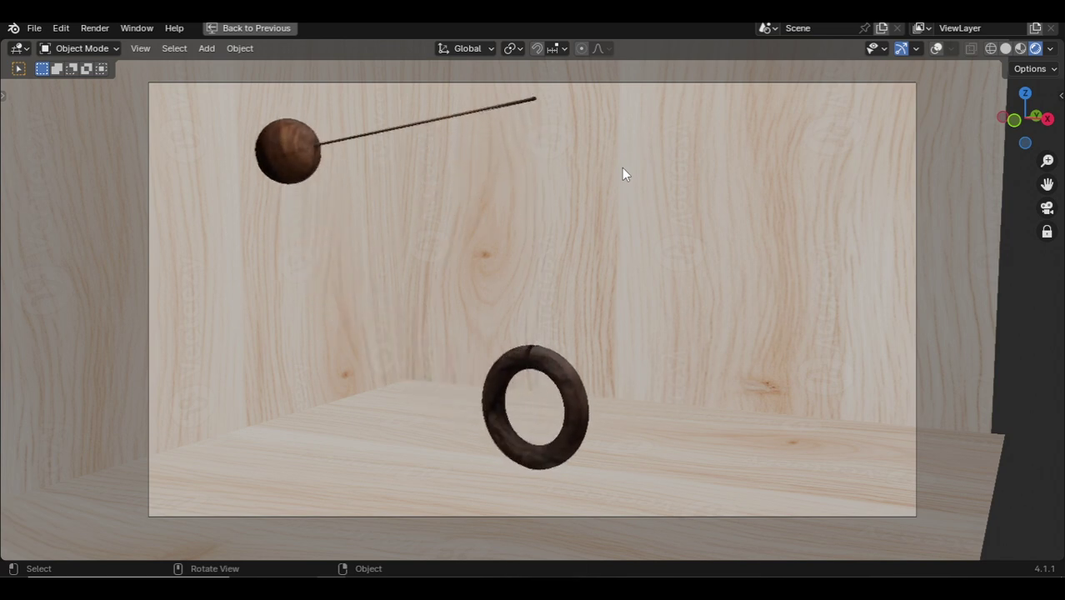
{"action": "key", "text": "space"}
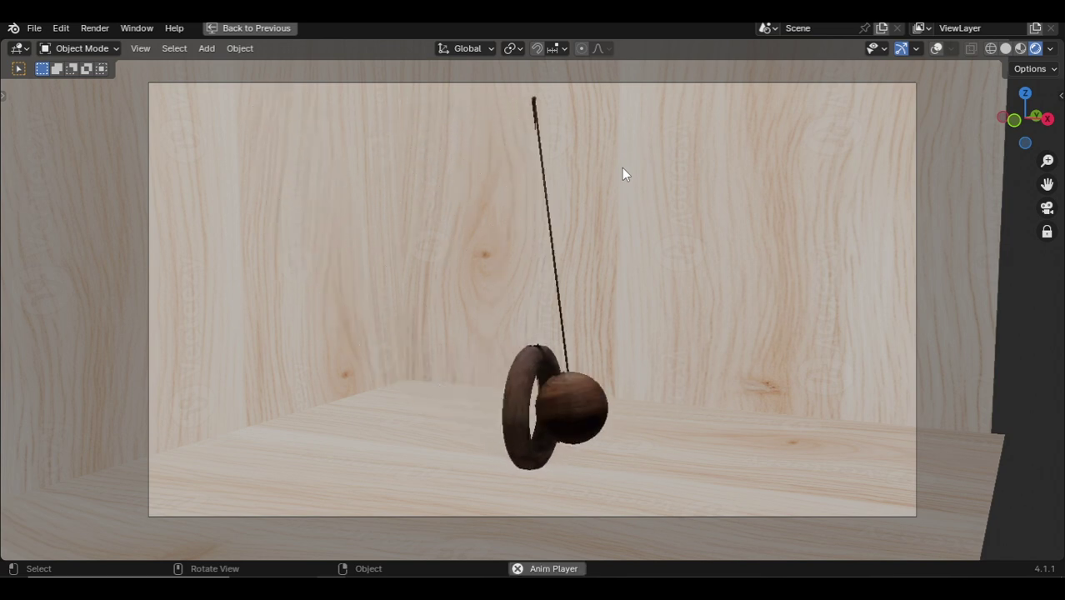
{"action": "key", "text": "space"}
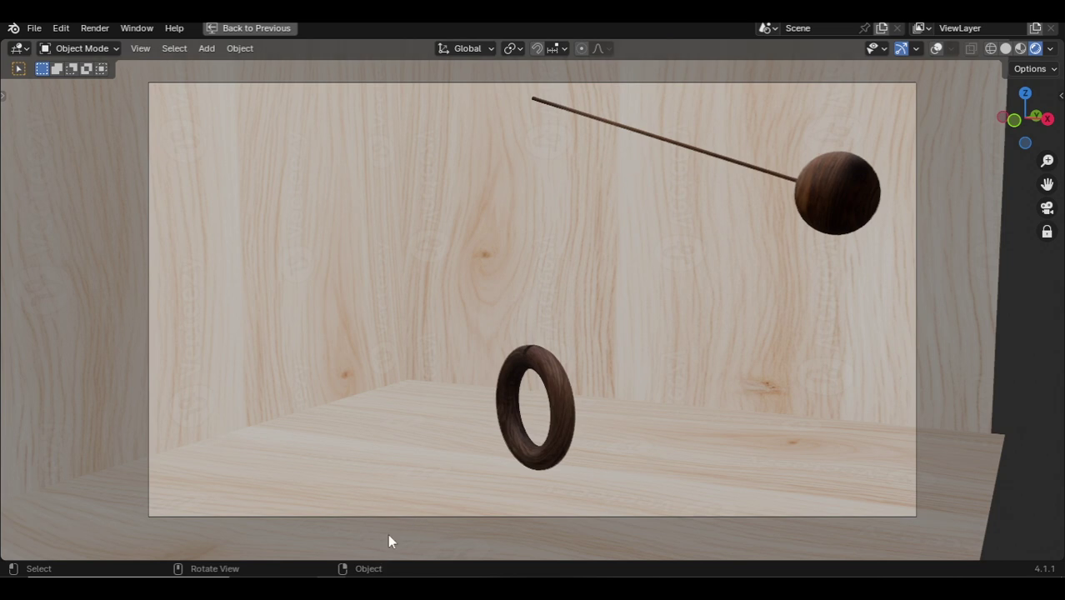
{"action": "key", "text": "space"}
{"action": "key", "text": "space"}
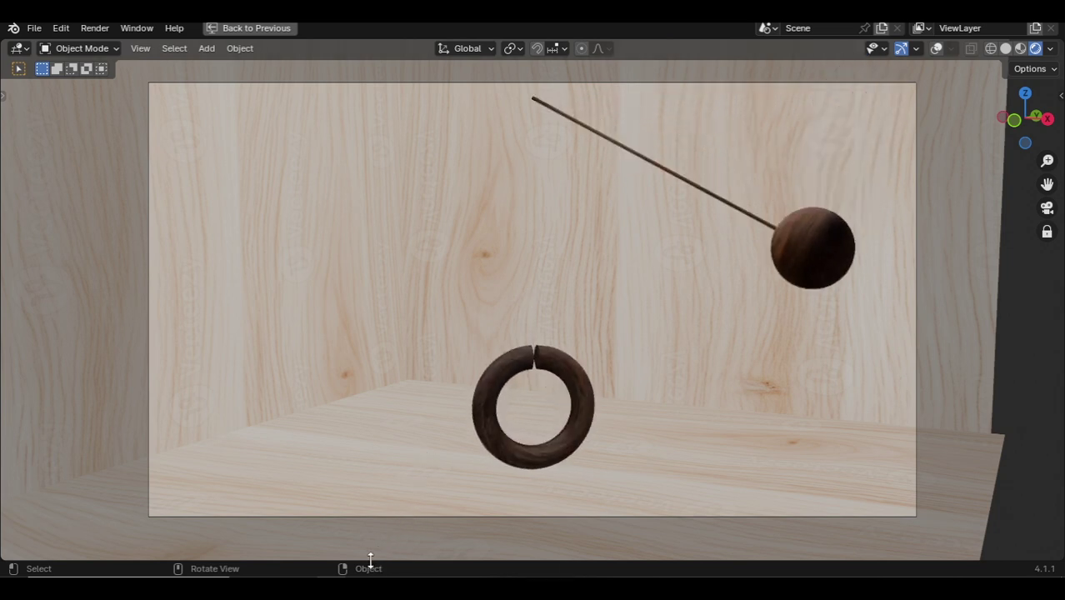